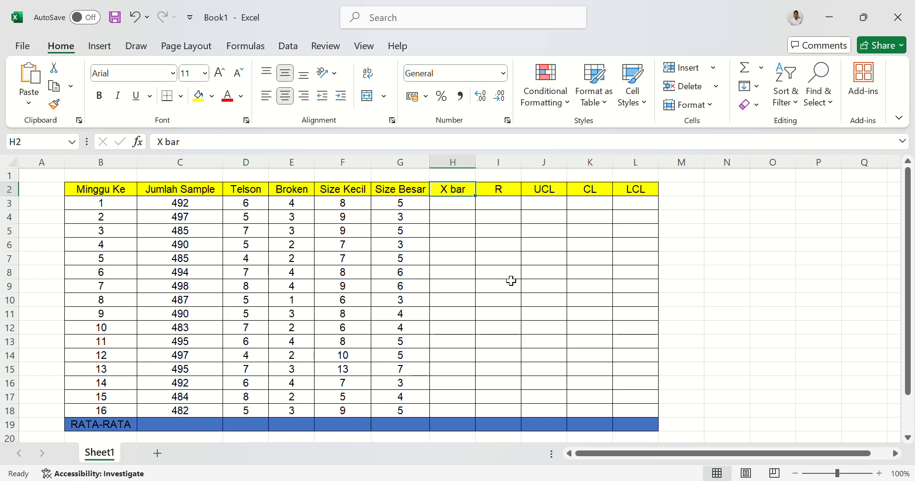
{"action": "scroll", "coordinate": [534, 329], "scroll_direction": "down", "scroll_amount": 2}
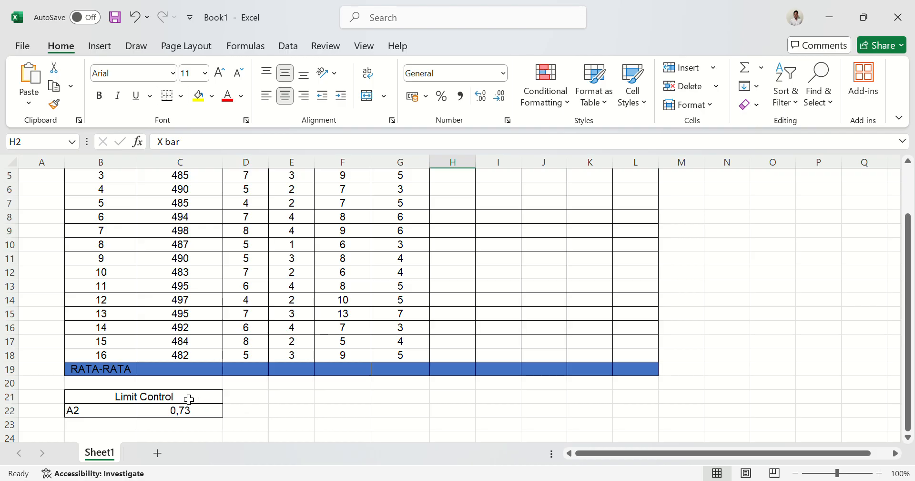
{"action": "scroll", "coordinate": [288, 374], "scroll_direction": "up", "scroll_amount": 2}
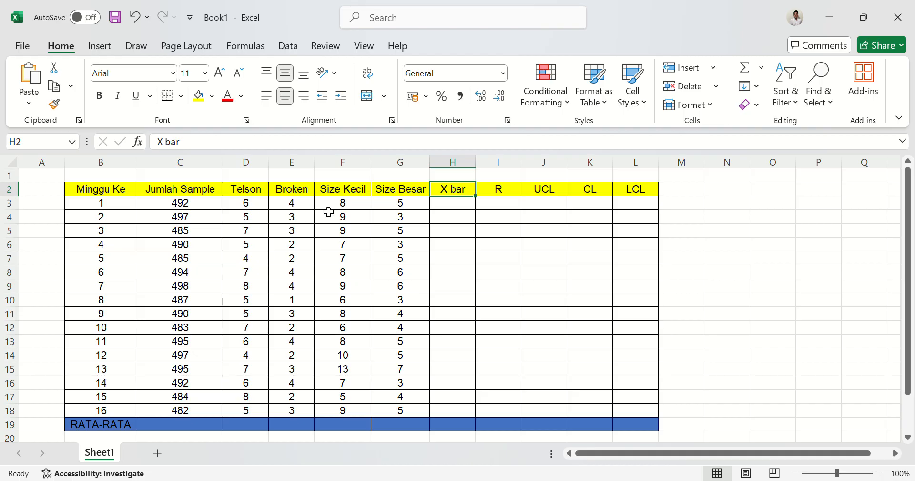
{"action": "scroll", "coordinate": [430, 310], "scroll_direction": "down", "scroll_amount": 1}
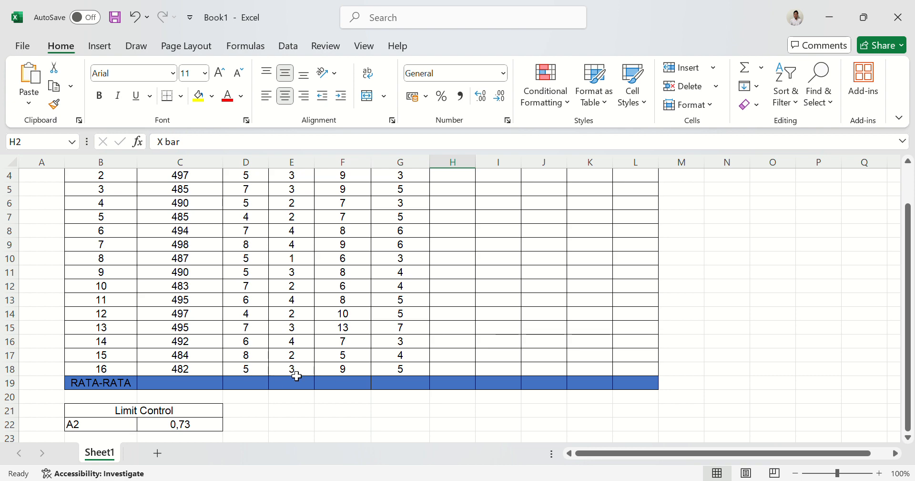
{"action": "scroll", "coordinate": [297, 376], "scroll_direction": "up", "scroll_amount": 1}
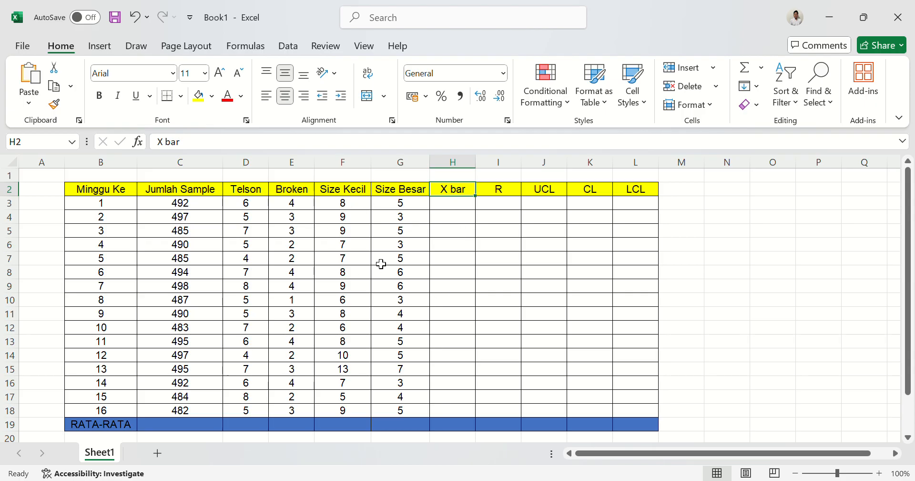
Calculate week 1's X bar in H3 with =AVERAGE(D3:G3), covering the Telson through Size Besar values.
{"action": "left_click", "coordinate": [454, 207]}
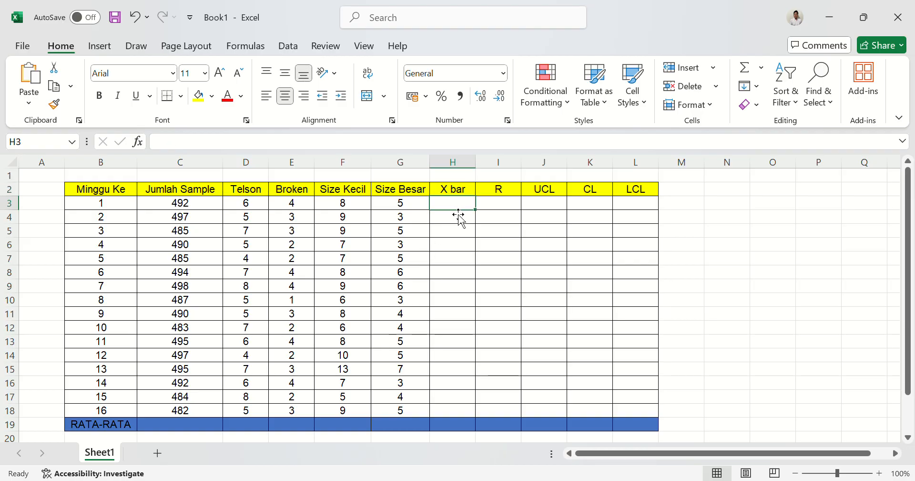
{"action": "type", "text": "=av"}
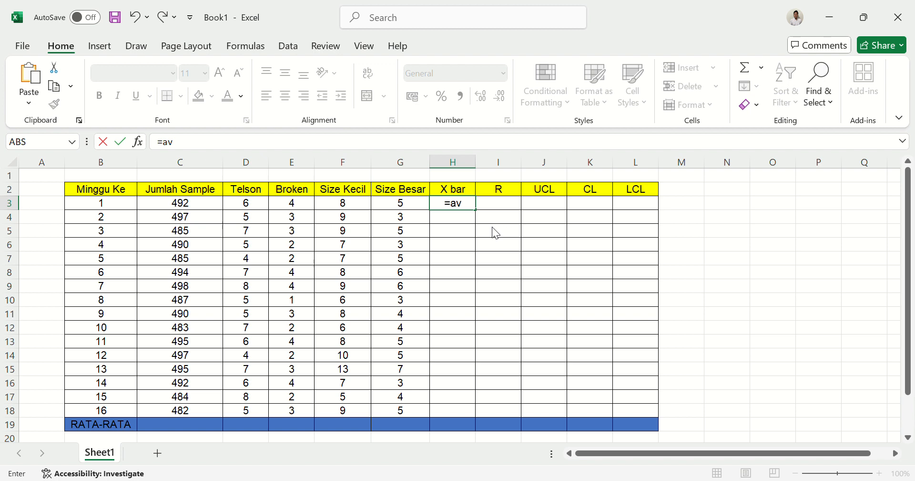
{"action": "key", "text": "Tab"}
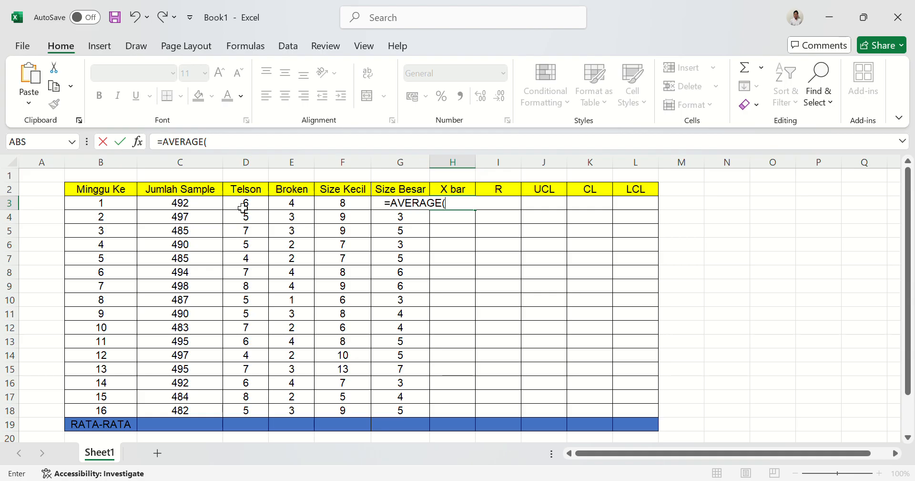
{"action": "left_click_drag", "start_coordinate": [244, 208], "coordinate": [388, 208]}
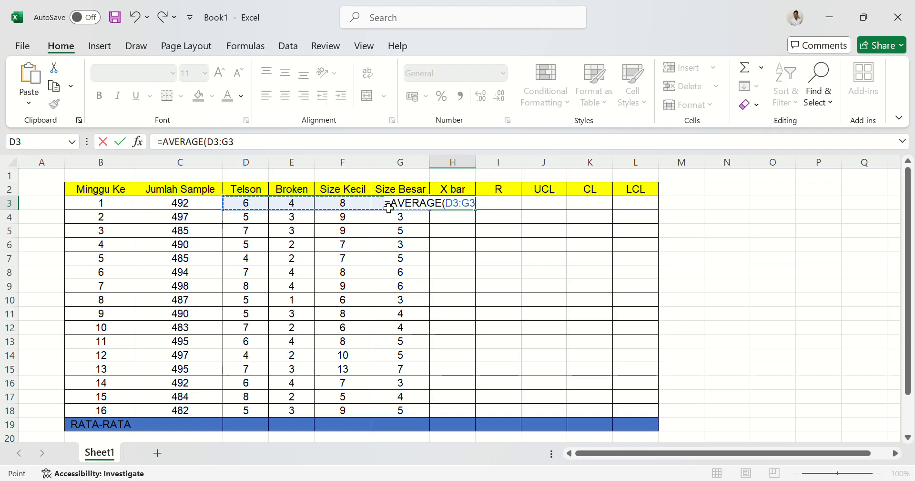
{"action": "key", "text": "Return"}
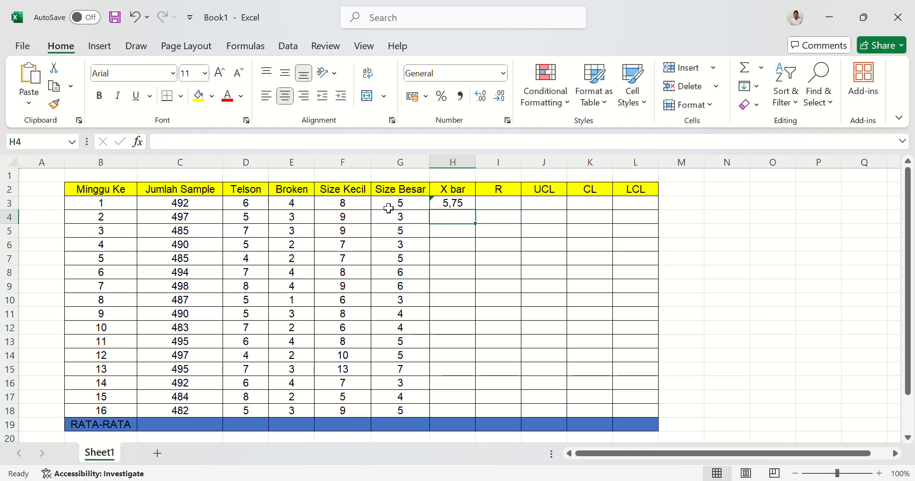
Fill the X bar formula from H3 down to H18 for all 16 weeks and check the copied formulas.
{"action": "left_click", "coordinate": [470, 208]}
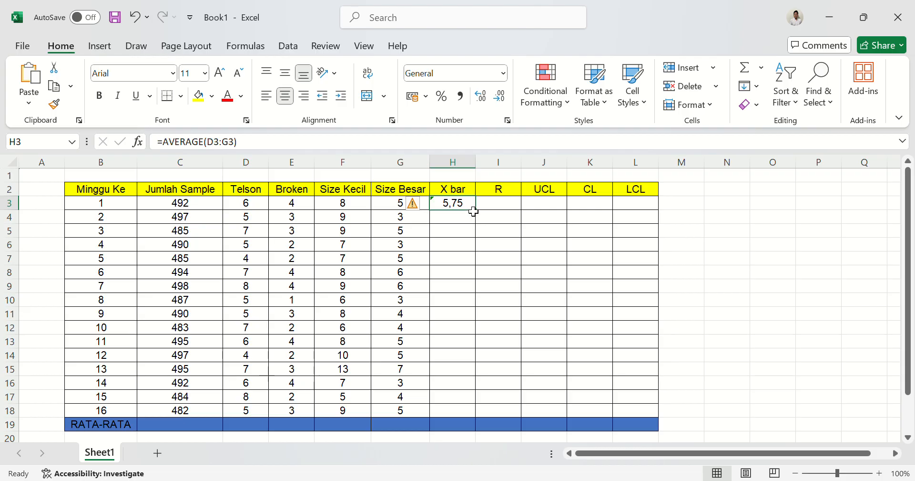
{"action": "left_click_drag", "start_coordinate": [481, 214], "coordinate": [474, 419]}
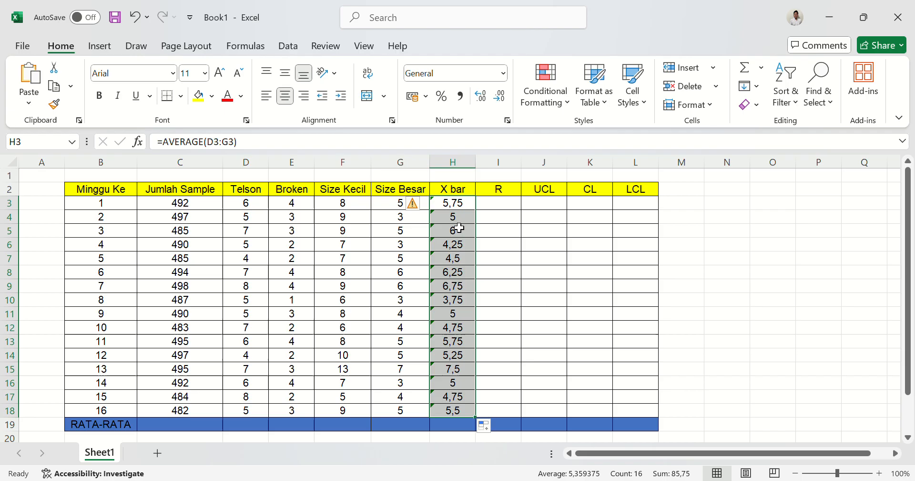
{"action": "left_click", "coordinate": [457, 223]}
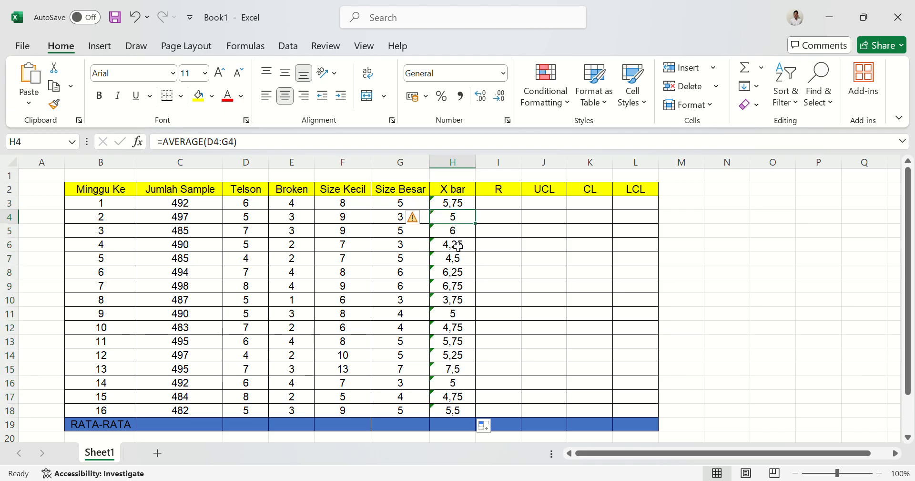
{"action": "left_click", "coordinate": [460, 204]}
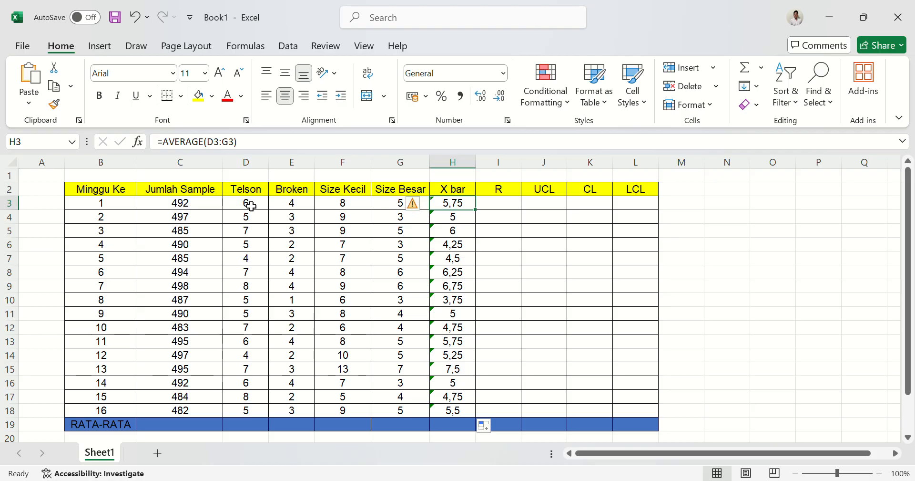
{"action": "left_click", "coordinate": [264, 219]}
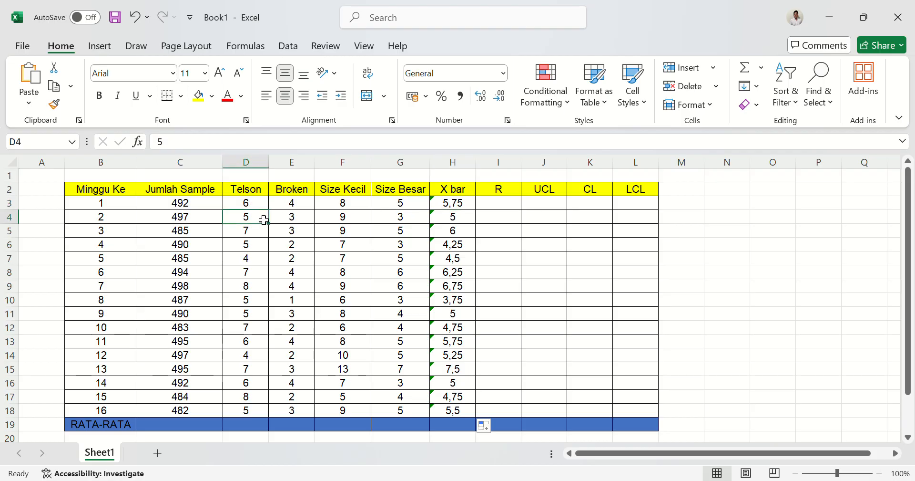
{"action": "left_click", "coordinate": [459, 222]}
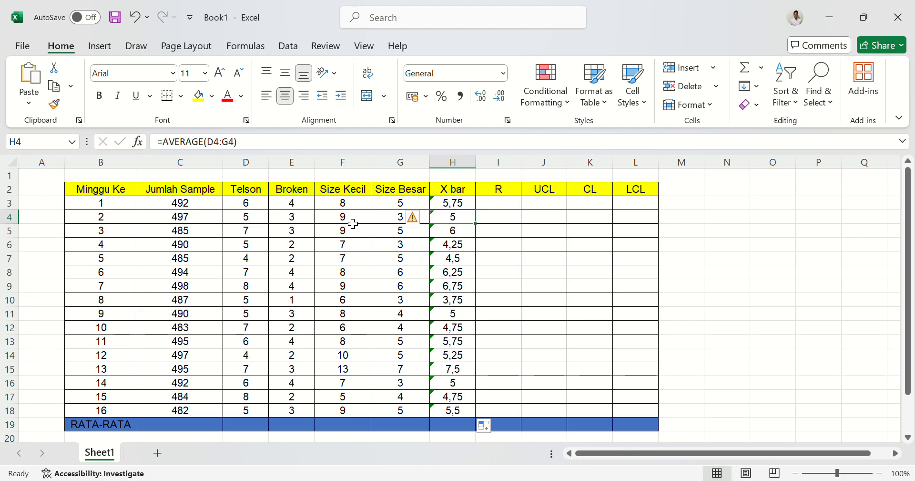
{"action": "left_click", "coordinate": [471, 206]}
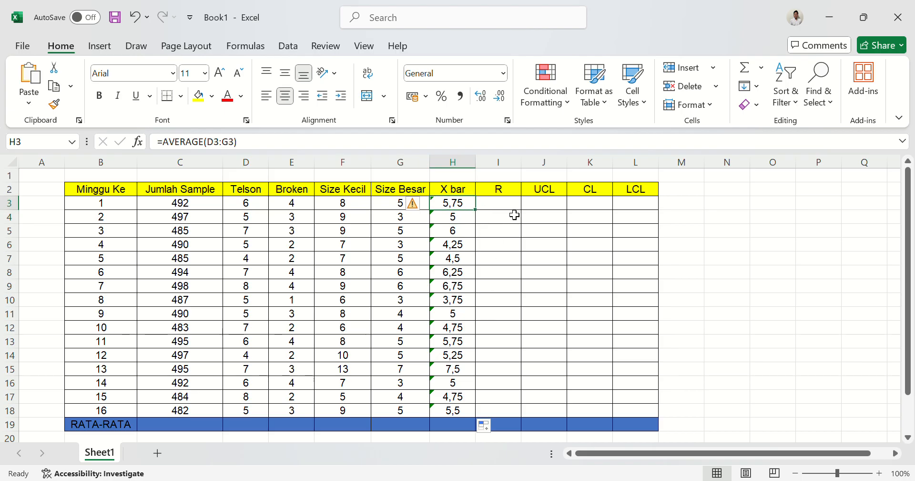
Enter an AVERAGE formula over H3:H18 in H19 for the X bar column's RATA-RATA row.
{"action": "left_click", "coordinate": [455, 430]}
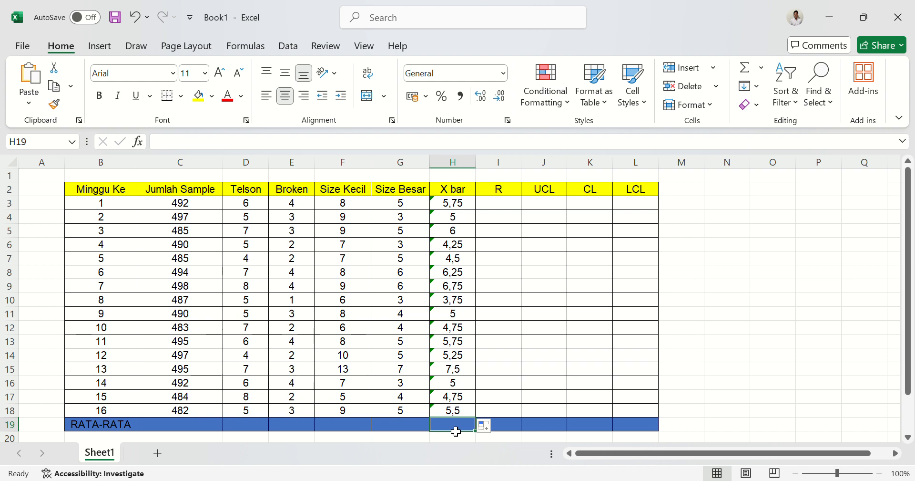
{"action": "type", "text": "=av"}
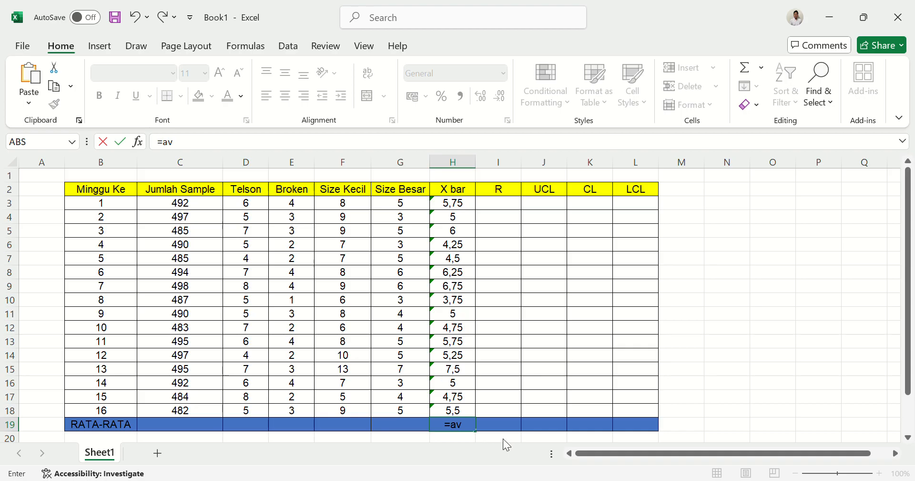
{"action": "key", "text": "Tab"}
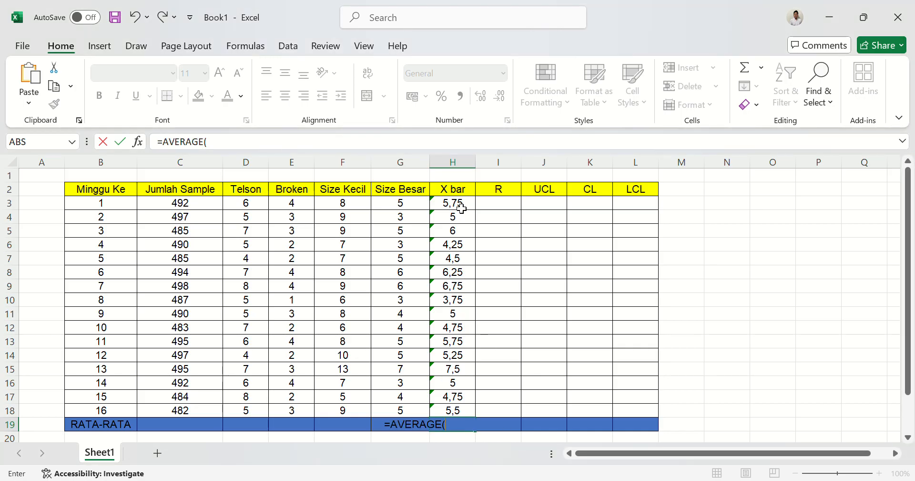
{"action": "left_click_drag", "start_coordinate": [462, 208], "coordinate": [451, 411]}
{"action": "key", "text": "Return"}
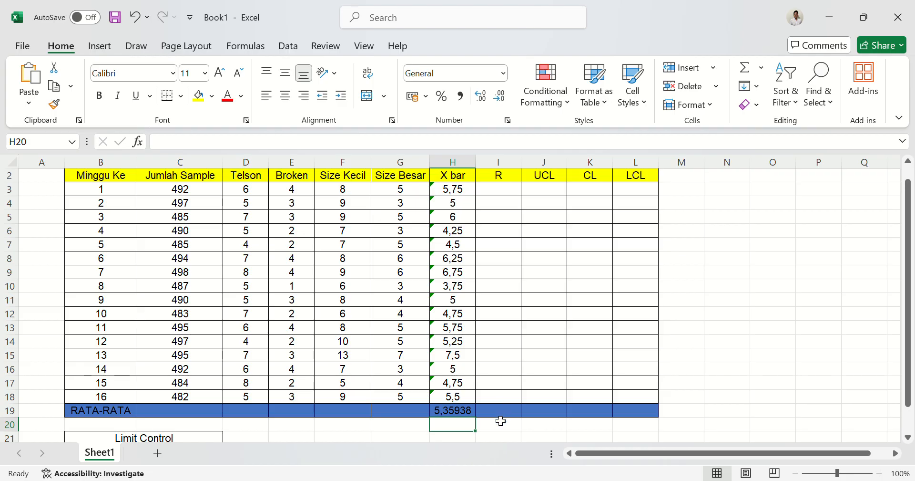
{"action": "scroll", "coordinate": [563, 354], "scroll_direction": "up", "scroll_amount": 1}
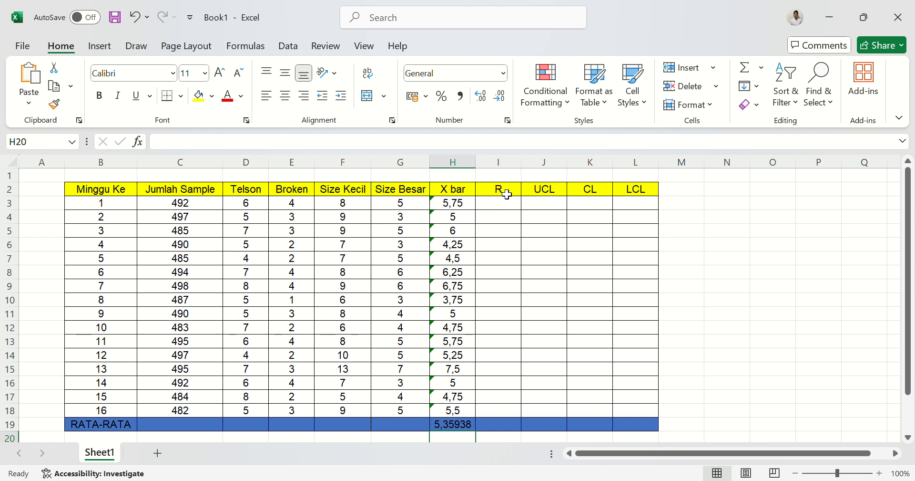
{"action": "left_click", "coordinate": [506, 206]}
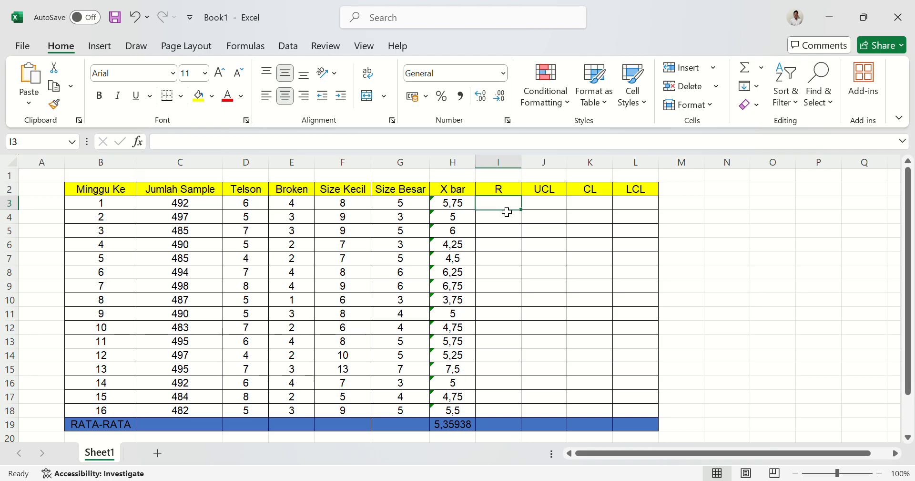
{"action": "type", "text": "Mac"}
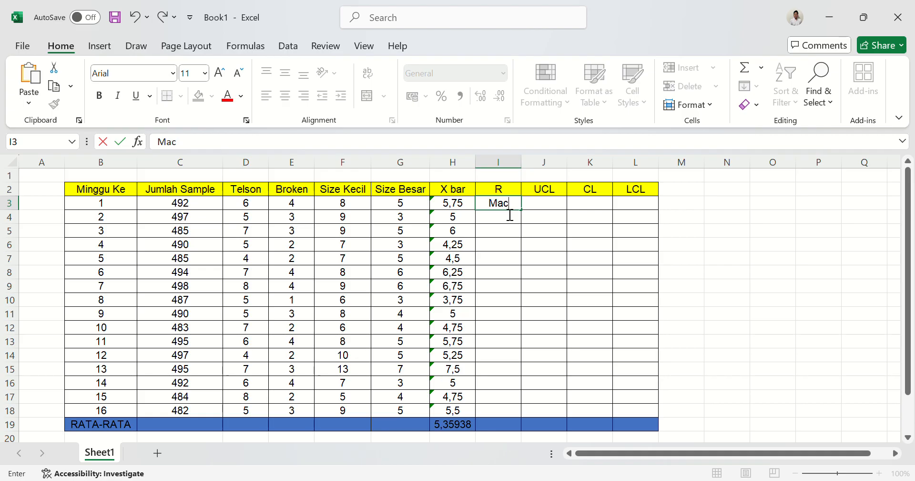
{"action": "key", "text": "BackSpace"}
{"action": "type", "text": "x"}
{"action": "key", "text": "BackSpace"}
{"action": "key", "text": "BackSpace"}
{"action": "key", "text": "BackSpace"}
Calculate week 1's range in the R column, cell I3, with =MAX(D3:G3)-MIN(D3:G3).
{"action": "type", "text": "="}
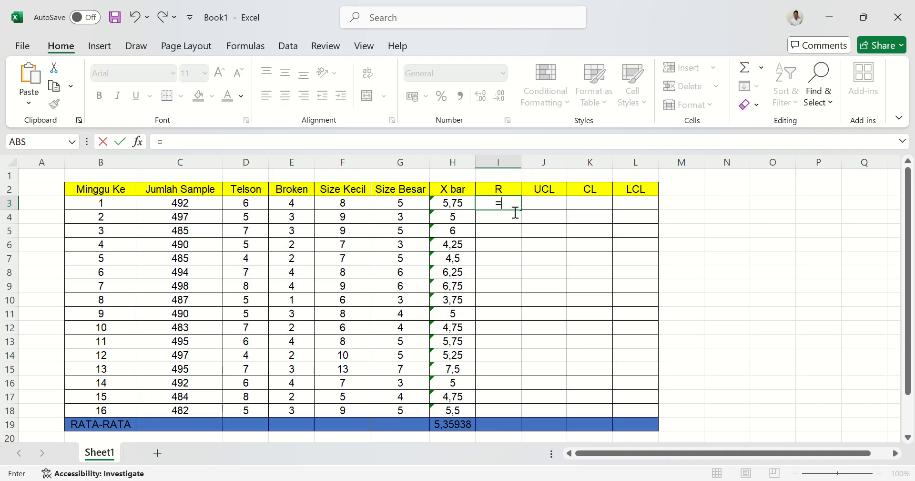
{"action": "type", "text": "max"}
{"action": "key", "text": "Tab"}
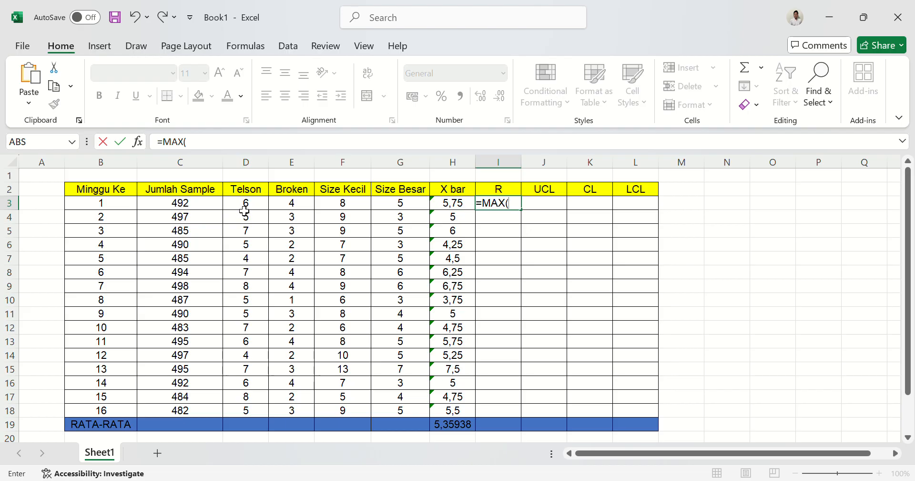
{"action": "left_click_drag", "start_coordinate": [244, 210], "coordinate": [383, 209]}
{"action": "type", "text": ")"}
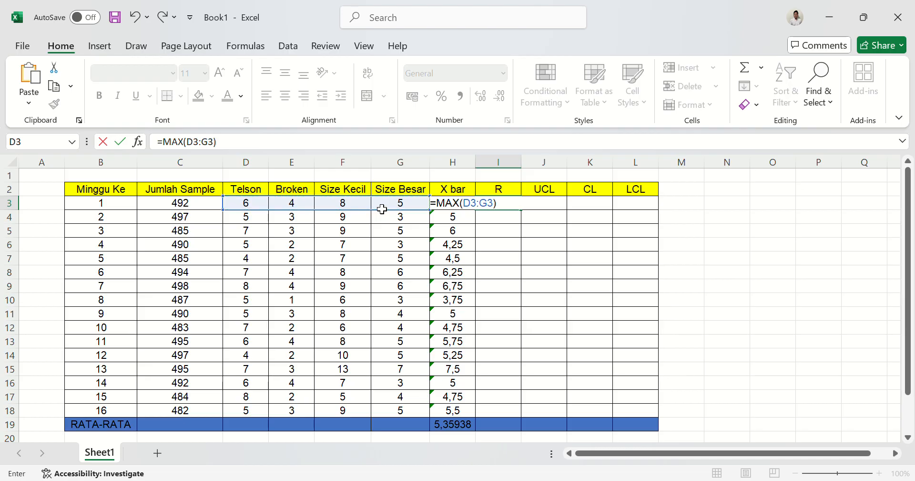
{"action": "type", "text": "-MIN("}
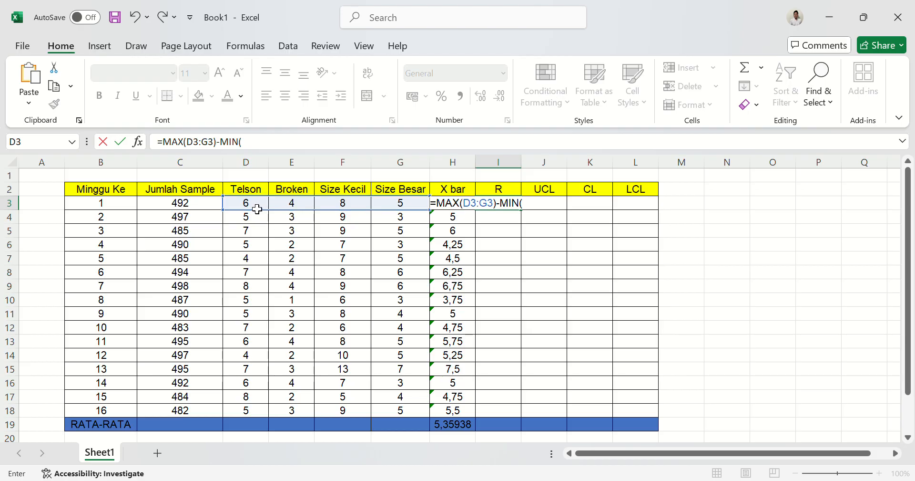
{"action": "left_click_drag", "start_coordinate": [257, 209], "coordinate": [397, 211]}
{"action": "type", "text": ")"}
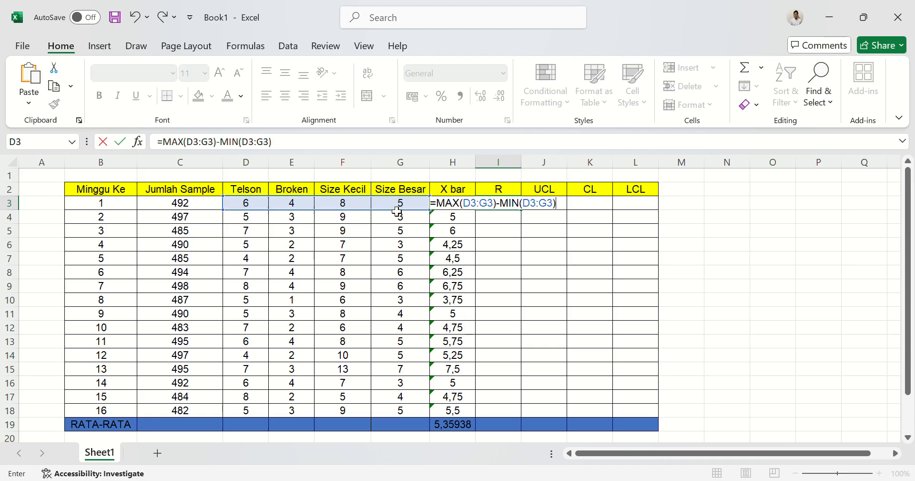
{"action": "key", "text": "Return"}
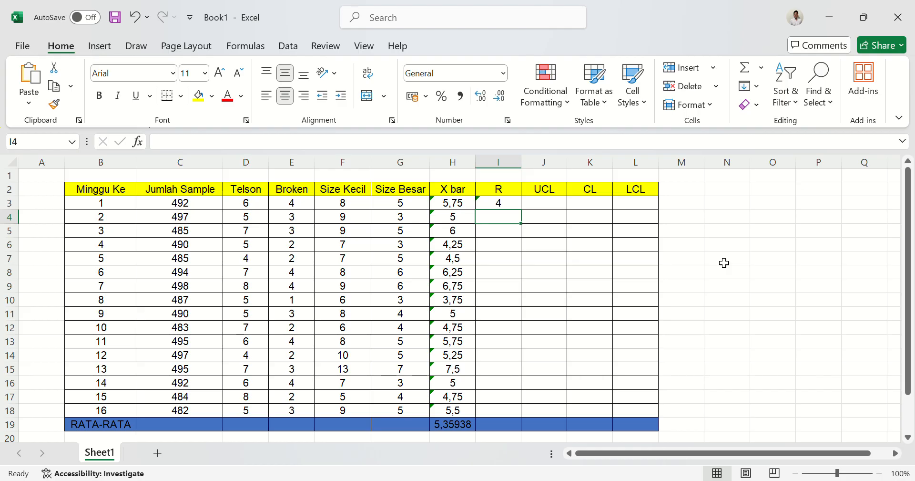
Fill the R formula from I3 down to I18 for all 16 weeks and check the copied formulas.
{"action": "left_click", "coordinate": [511, 207]}
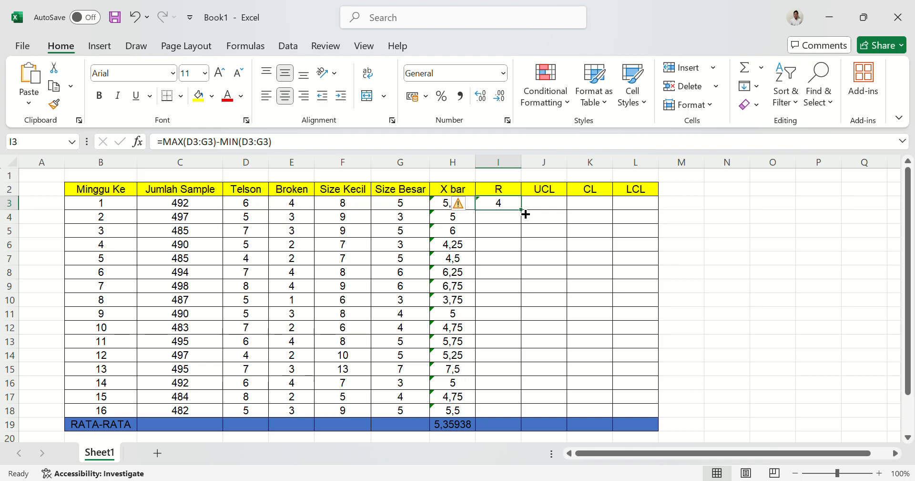
{"action": "left_click_drag", "start_coordinate": [525, 214], "coordinate": [522, 424]}
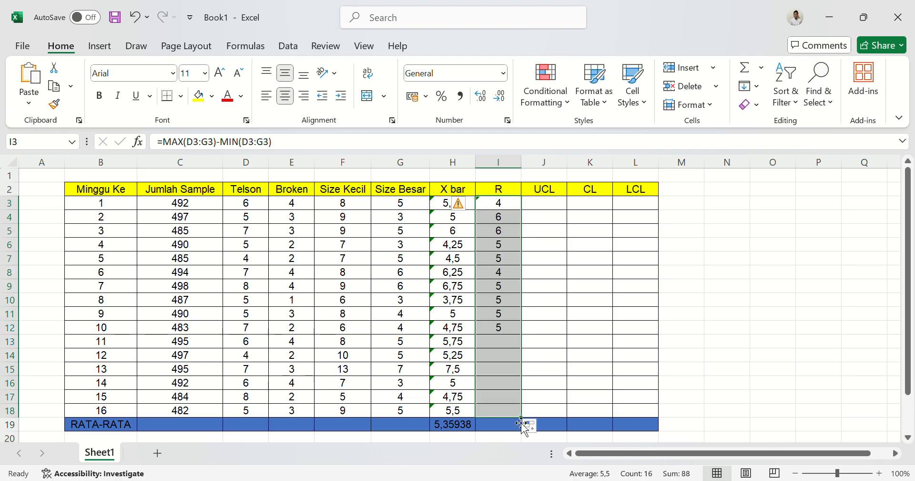
{"action": "left_click", "coordinate": [501, 232]}
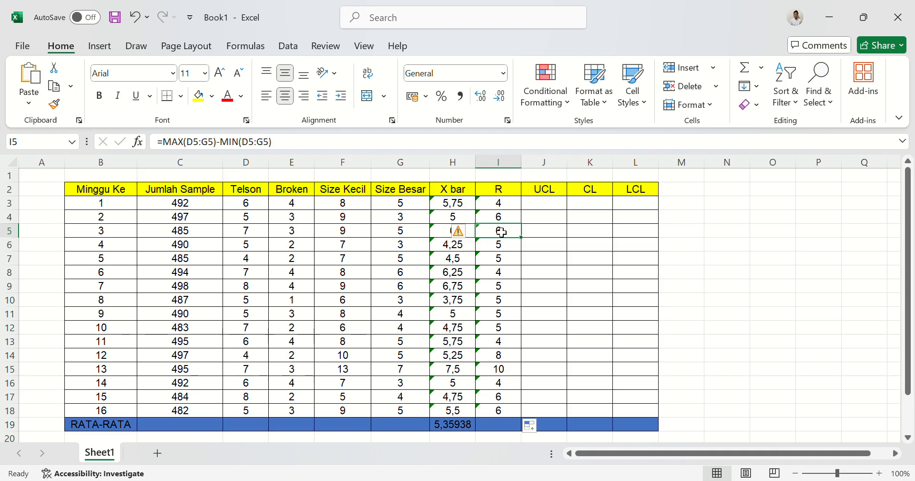
{"action": "left_click", "coordinate": [501, 223]}
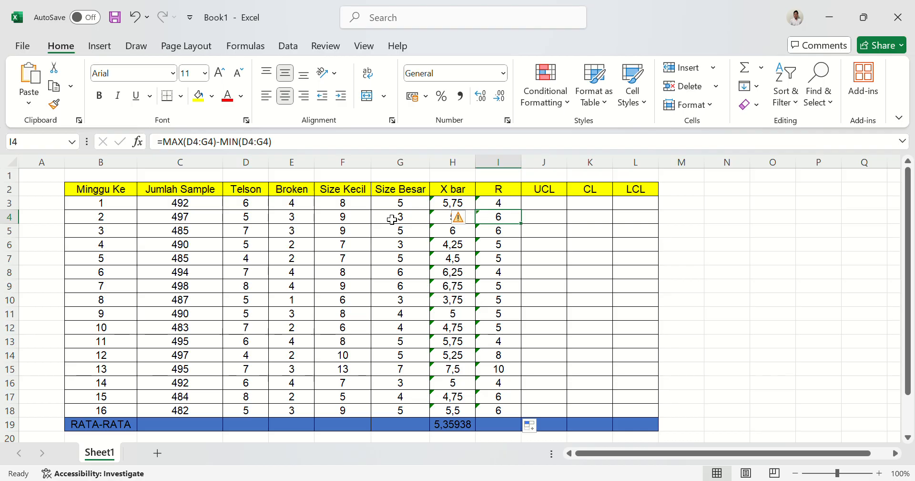
{"action": "key", "text": "Down"}
{"action": "key", "text": "Down"}
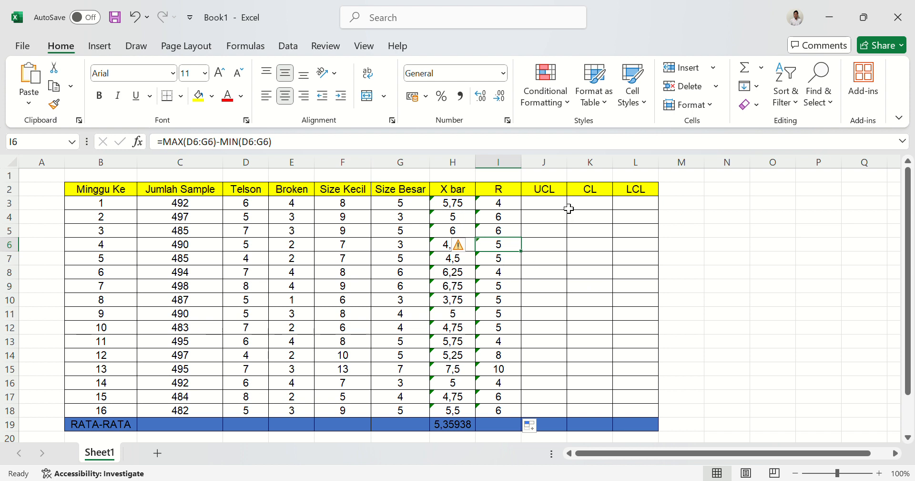
Enter an AVERAGE formula over I3:I18 in I19 for the R column's RATA-RATA row.
{"action": "left_click", "coordinate": [508, 425]}
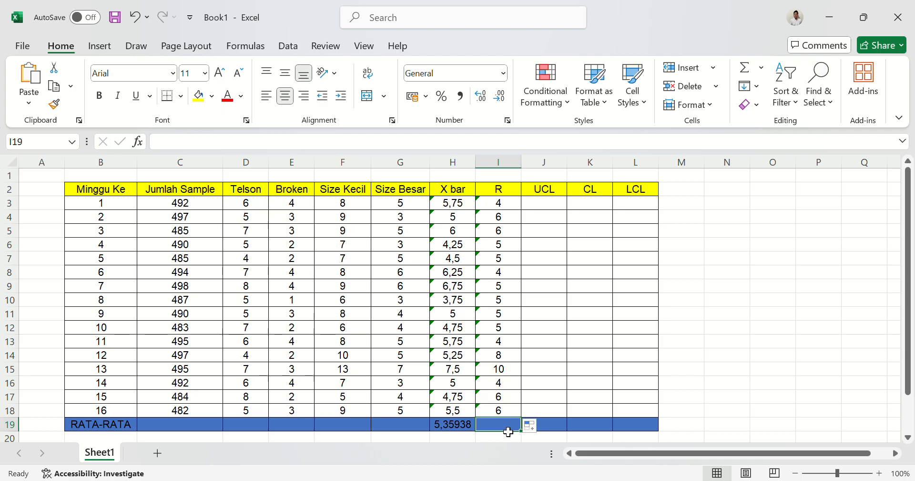
{"action": "type", "text": "=AVR"}
{"action": "key", "text": "BackSpace"}
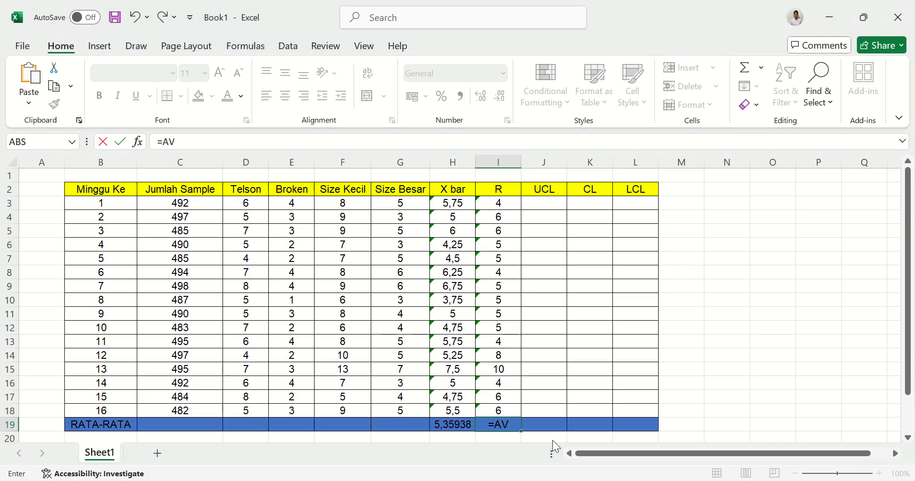
{"action": "key", "text": "Tab"}
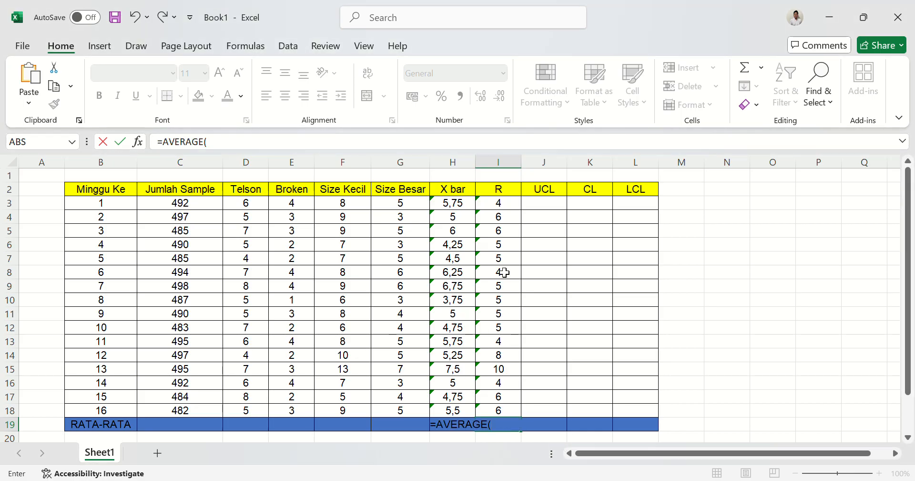
{"action": "left_click_drag", "start_coordinate": [505, 208], "coordinate": [510, 415]}
{"action": "key", "text": "Return"}
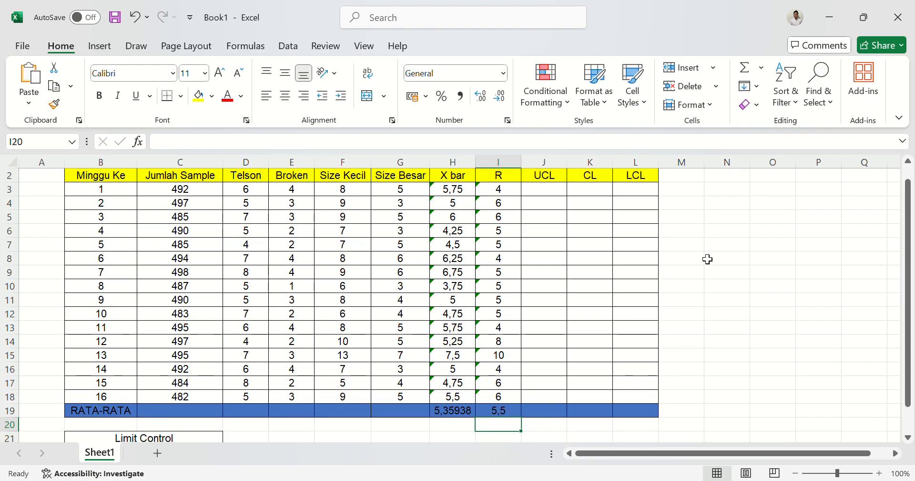
{"action": "scroll", "coordinate": [708, 259], "scroll_direction": "up", "scroll_amount": 1}
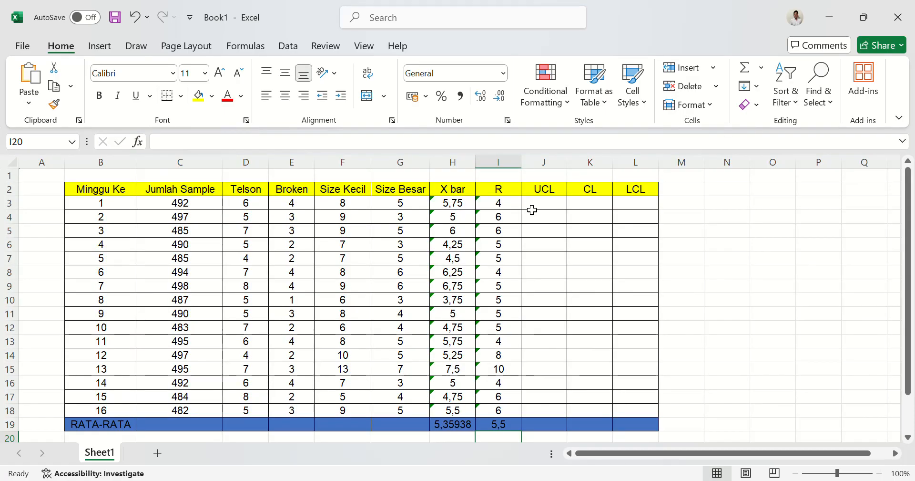
Begin week 1's UCL formula in J3 with an absolute reference to the X bar average, =$H$19.
{"action": "left_click", "coordinate": [557, 207]}
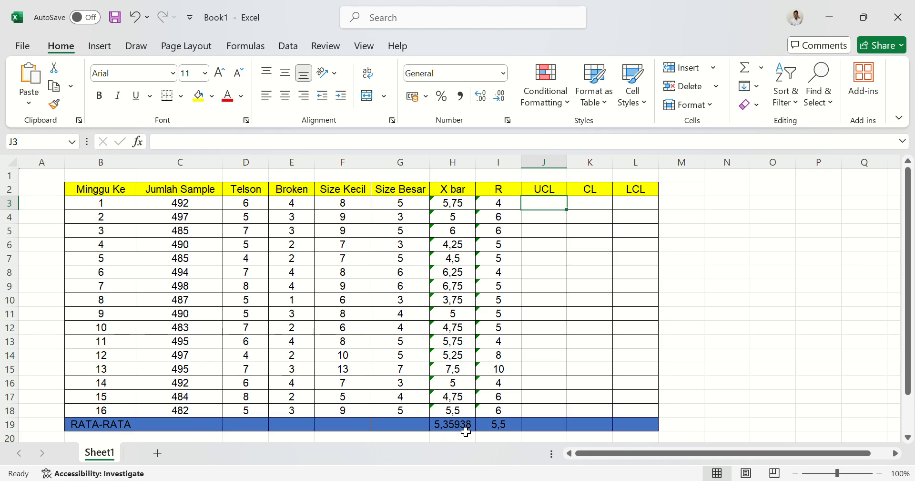
{"action": "scroll", "coordinate": [466, 431], "scroll_direction": "down", "scroll_amount": 1}
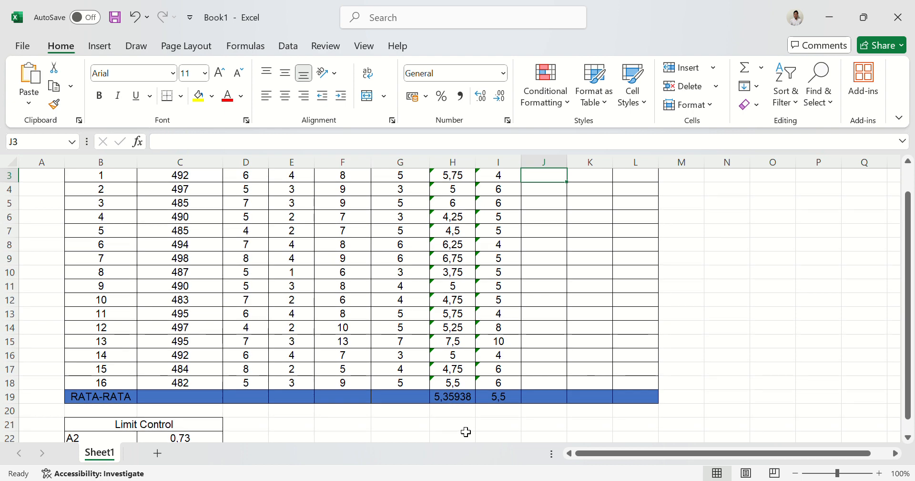
{"action": "scroll", "coordinate": [466, 431], "scroll_direction": "down", "scroll_amount": 1}
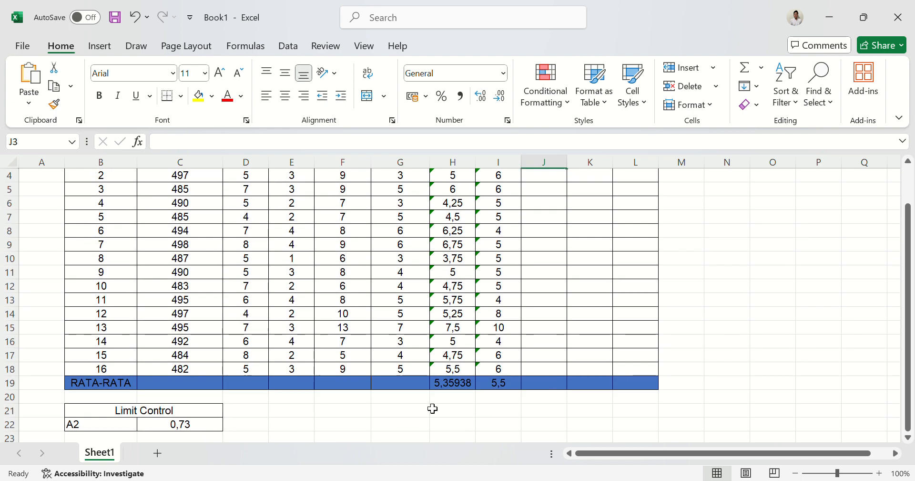
{"action": "scroll", "coordinate": [624, 307], "scroll_direction": "up", "scroll_amount": 2}
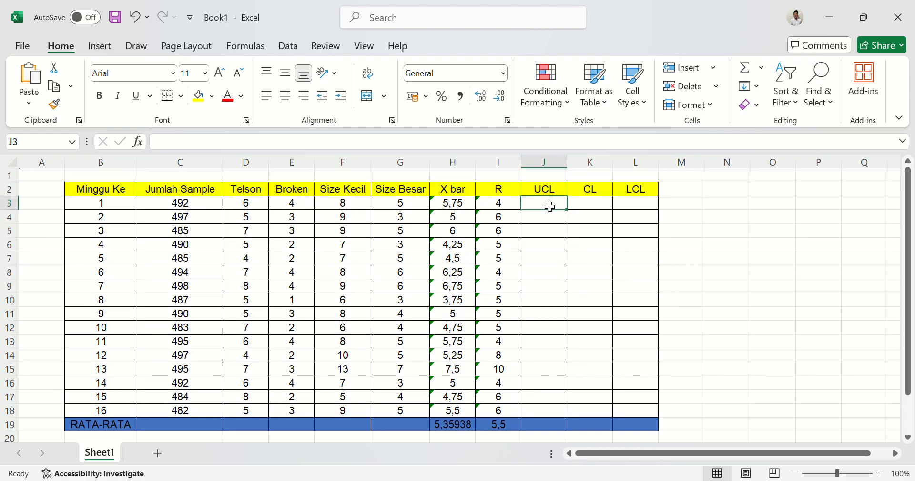
{"action": "type", "text": "="}
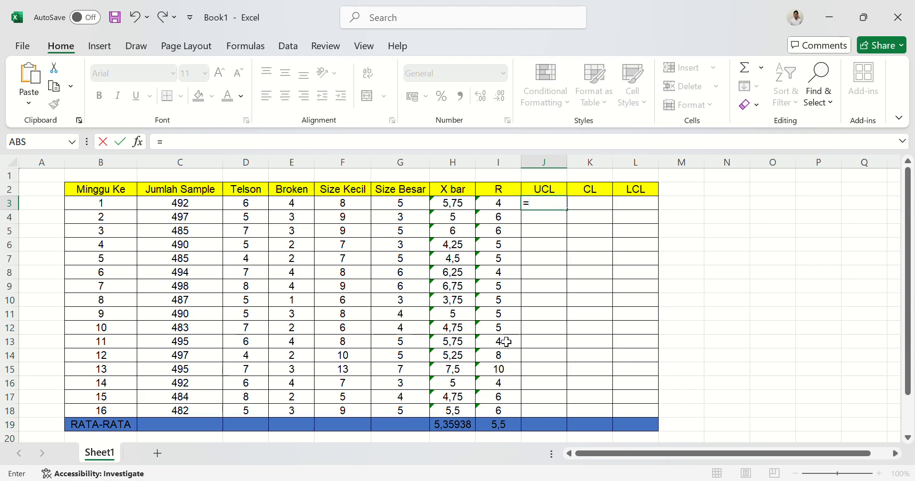
{"action": "left_click", "coordinate": [453, 429]}
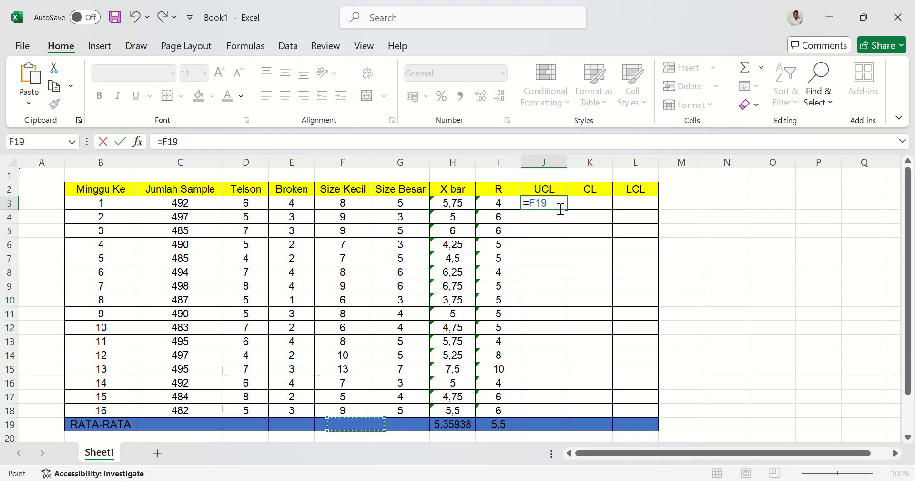
{"action": "left_click", "coordinate": [539, 210]}
{"action": "type", "text": "$H"}
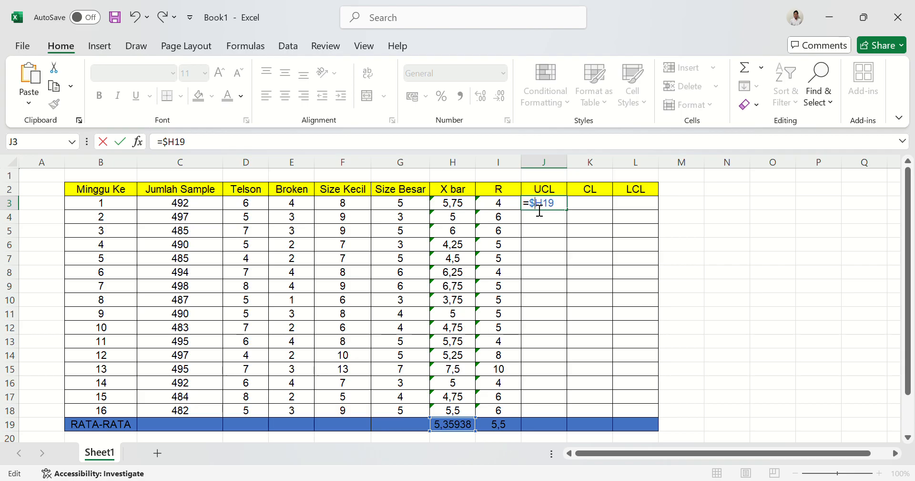
{"action": "type", "text": "$19"}
Complete J3's UCL formula by adding the A2 constant times the R average, +(C22*I19).
{"action": "type", "text": "+("}
{"action": "scroll", "coordinate": [482, 402], "scroll_direction": "down", "scroll_amount": 1}
{"action": "left_click", "coordinate": [195, 426]}
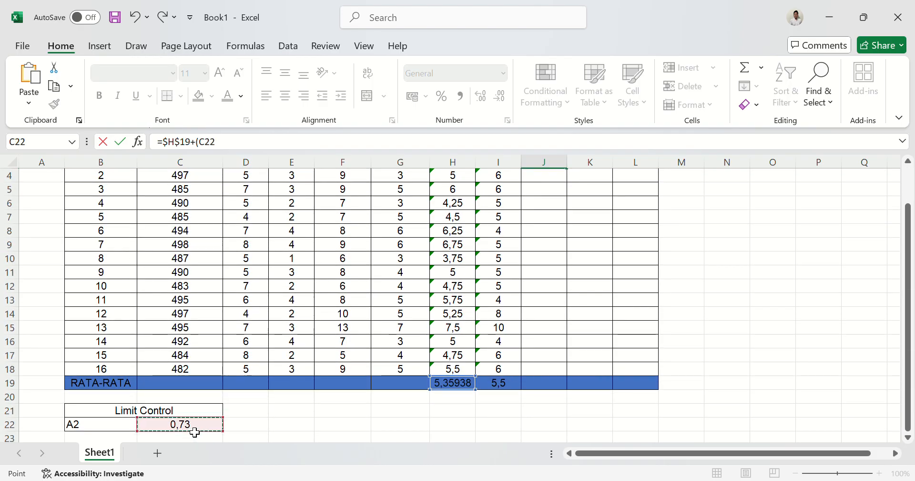
{"action": "scroll", "coordinate": [517, 367], "scroll_direction": "up", "scroll_amount": 1}
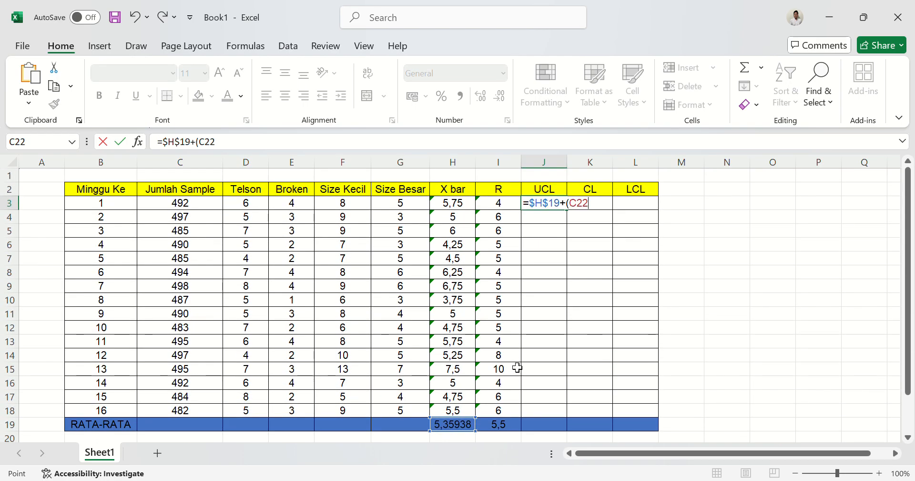
{"action": "type", "text": "*"}
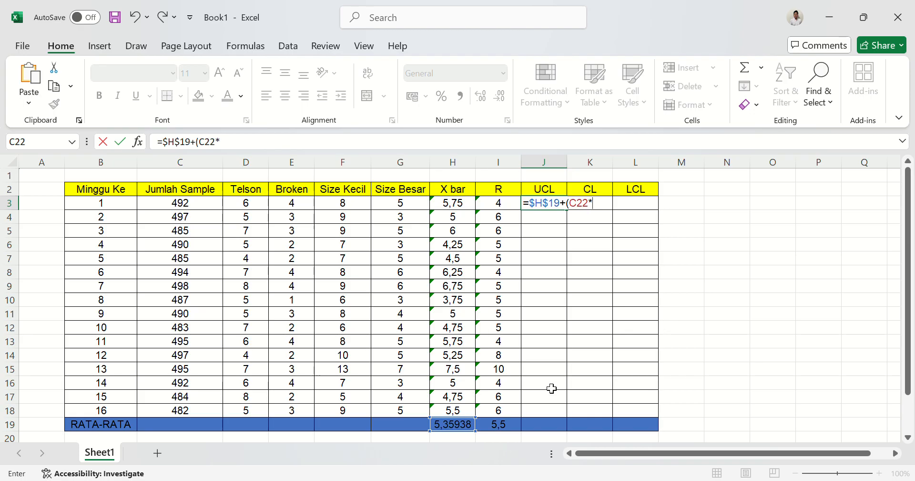
{"action": "left_click", "coordinate": [514, 430]}
{"action": "type", "text": ")"}
{"action": "key", "text": "Left"}
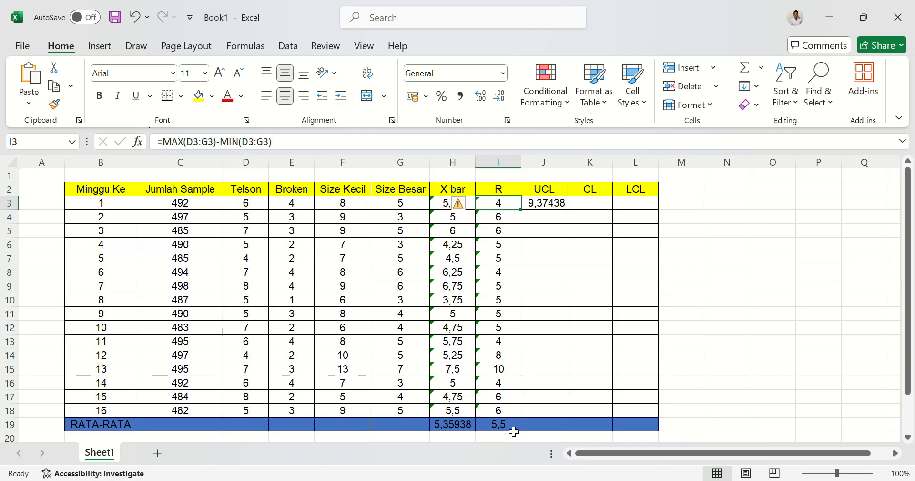
Make the A2 and R average references in J3 absolute, so the formula reads =$H$19+($C$22*$I$19).
{"action": "left_click", "coordinate": [554, 205]}
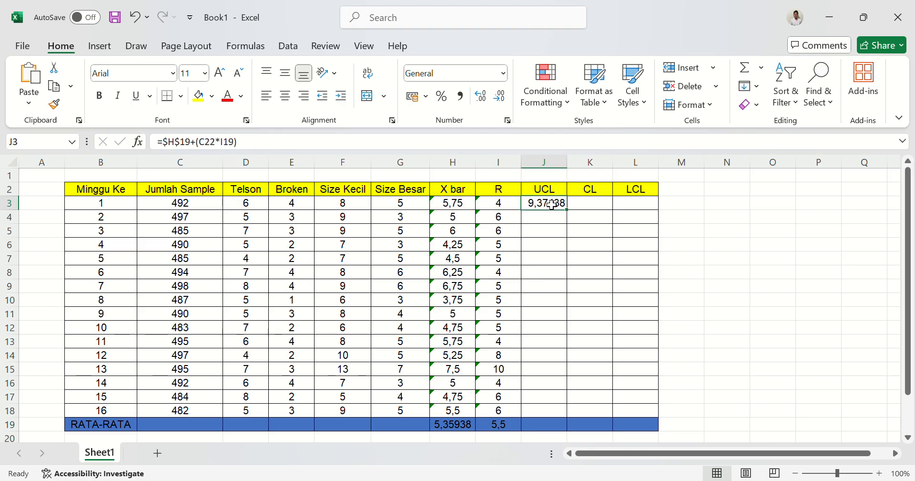
{"action": "left_click", "coordinate": [209, 151]}
{"action": "type", "text": "$H"}
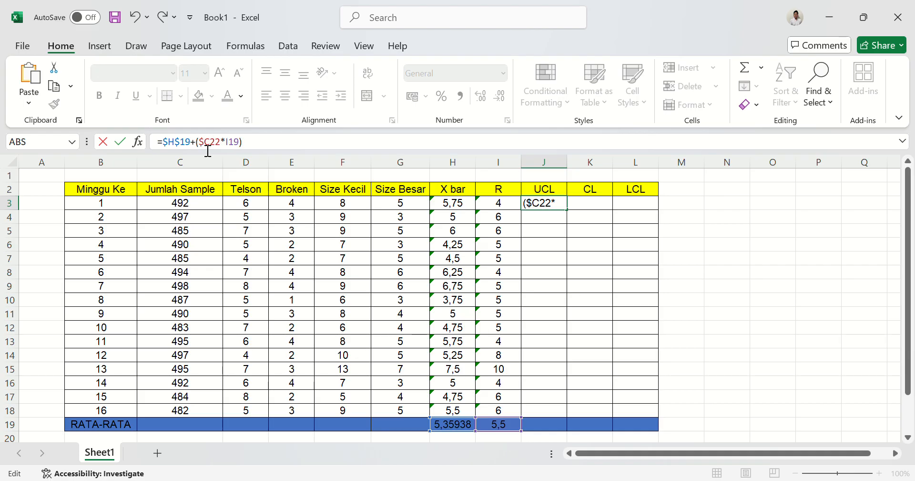
{"action": "type", "text": "$"}
{"action": "key", "text": "End"}
{"action": "type", "text": "$H$"}
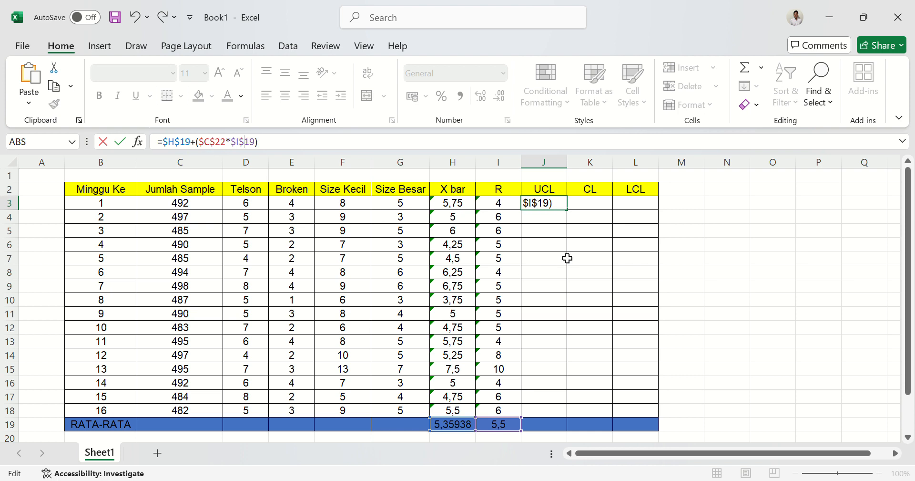
{"action": "key", "text": "Return"}
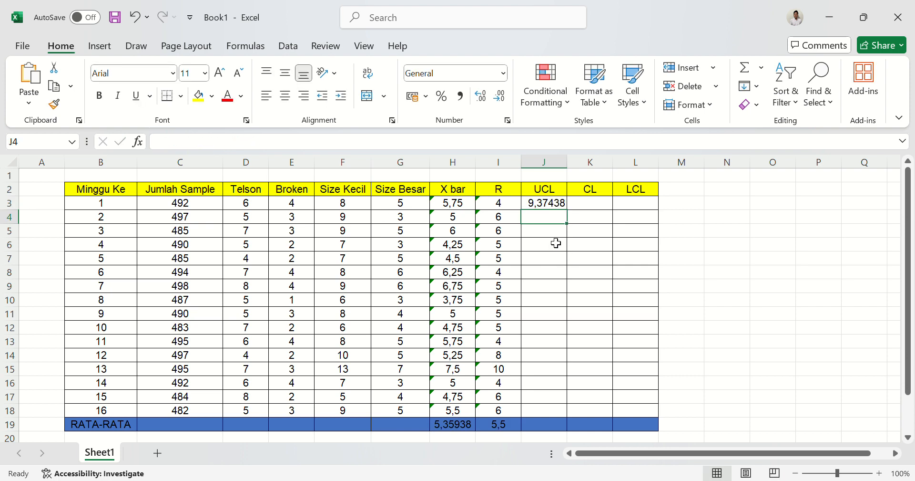
Fill the UCL formula from J3 down to J18 for all 16 weeks and check the copied formulas.
{"action": "left_click", "coordinate": [559, 205]}
{"action": "left_click_drag", "start_coordinate": [571, 215], "coordinate": [567, 418]}
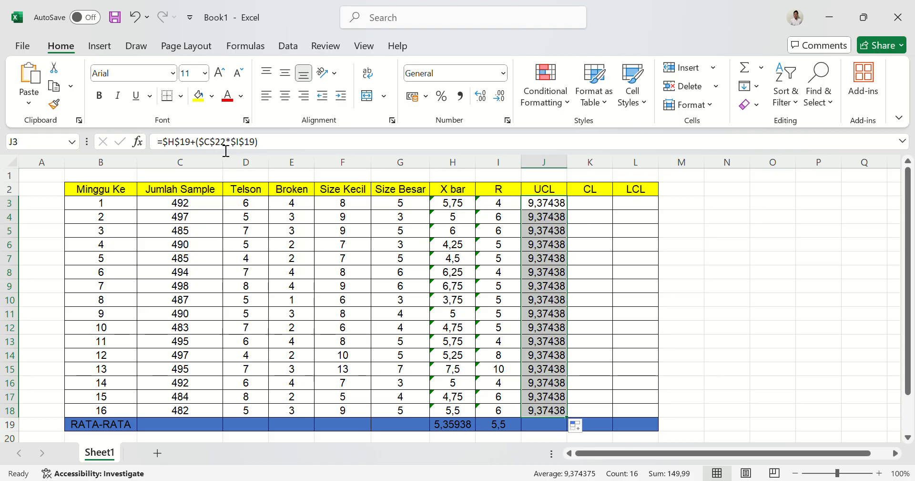
{"action": "left_click", "coordinate": [553, 236]}
{"action": "left_click", "coordinate": [552, 218]}
{"action": "left_click", "coordinate": [555, 238]}
{"action": "left_click", "coordinate": [557, 205]}
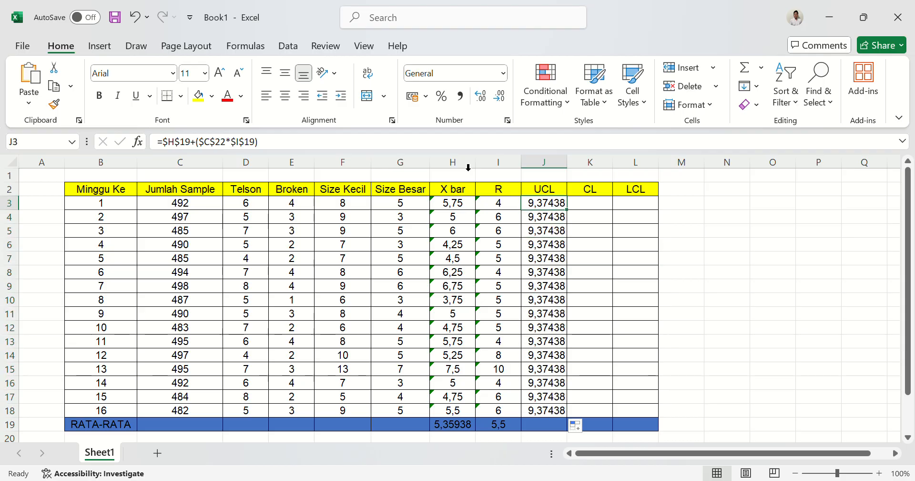
Remove every dollar sign from J3's UCL formula so it reads =H19+(C22*I19).
{"action": "left_click", "coordinate": [213, 149]}
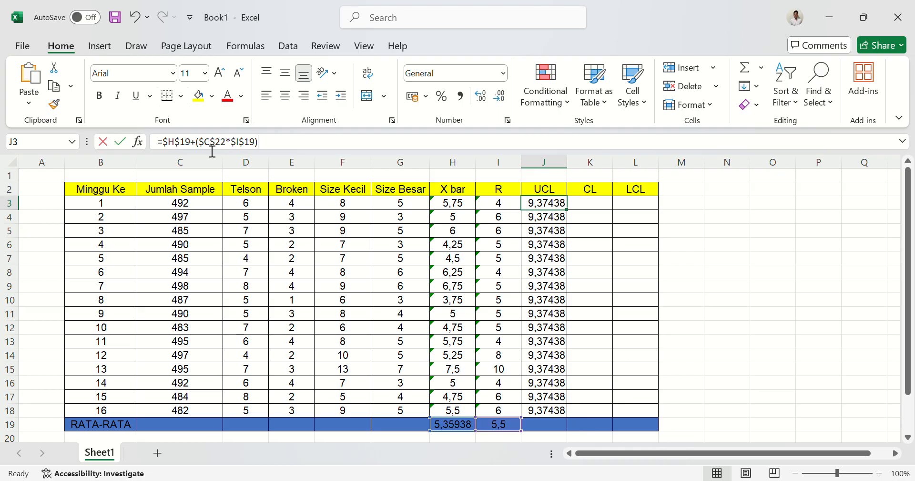
{"action": "key", "text": "BackSpace"}
{"action": "key", "text": "Delete"}
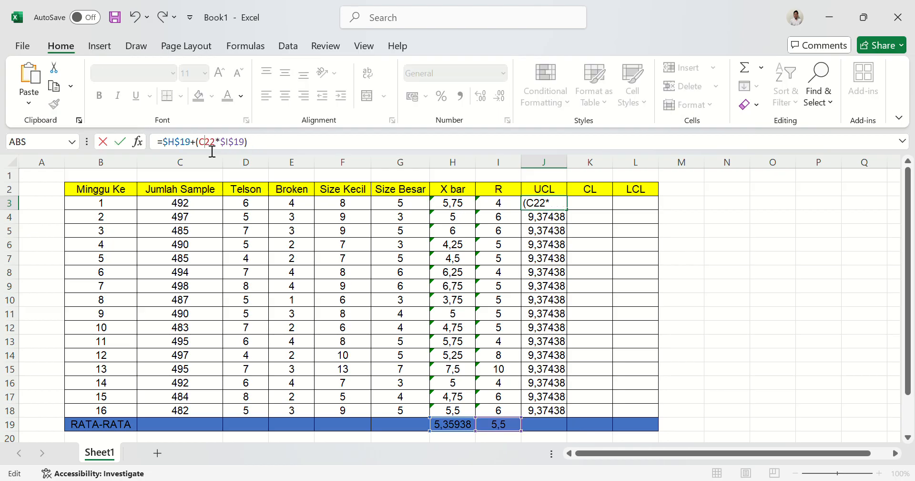
{"action": "key", "text": "Right"}
{"action": "key", "text": "BackSpace"}
{"action": "key", "text": "BackSpace"}
{"action": "key", "text": "Home"}
{"action": "key", "text": "Right"}
{"action": "key", "text": "Delete"}
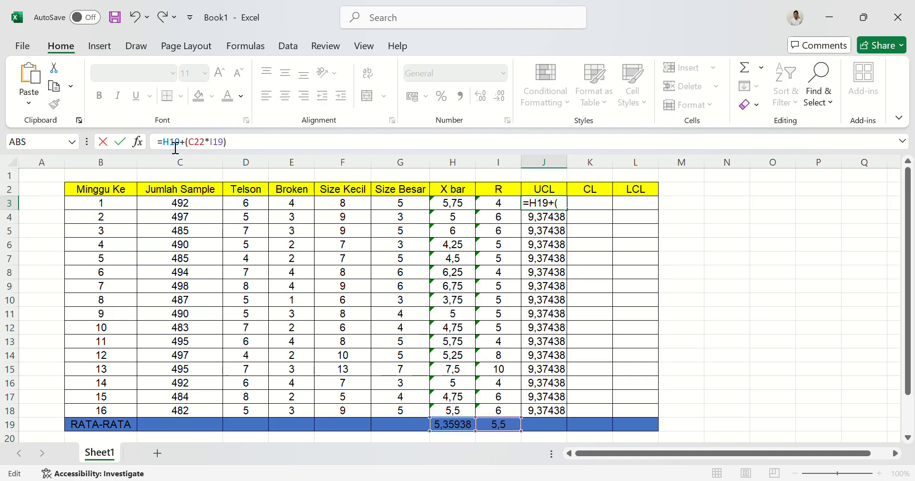
{"action": "key", "text": "Return"}
Fill the relative-reference UCL formula from J3 down to J18 and inspect the copied formulas in J4 and J6.
{"action": "left_click", "coordinate": [559, 205]}
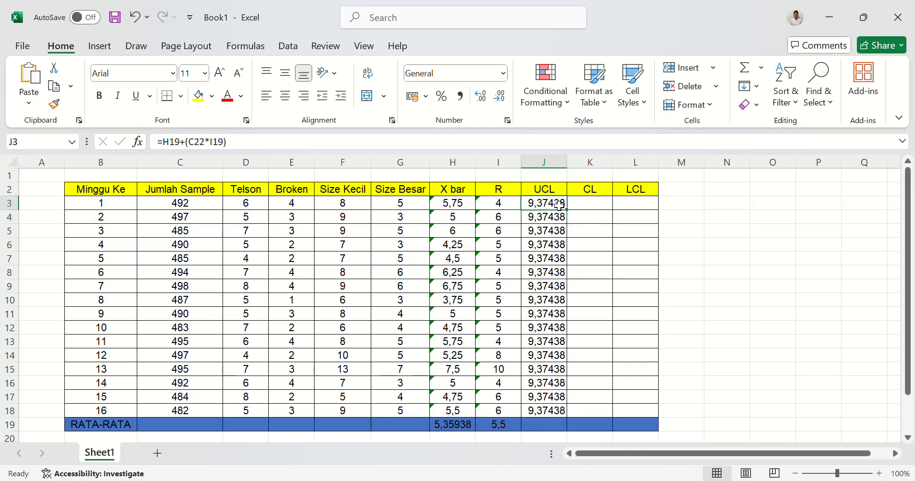
{"action": "left_click_drag", "start_coordinate": [571, 215], "coordinate": [575, 422]}
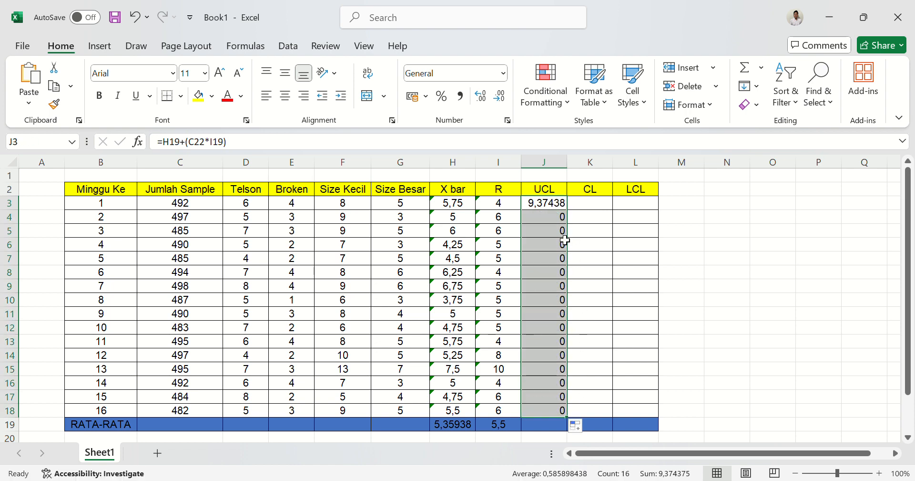
{"action": "left_click", "coordinate": [560, 220]}
{"action": "left_click", "coordinate": [561, 244]}
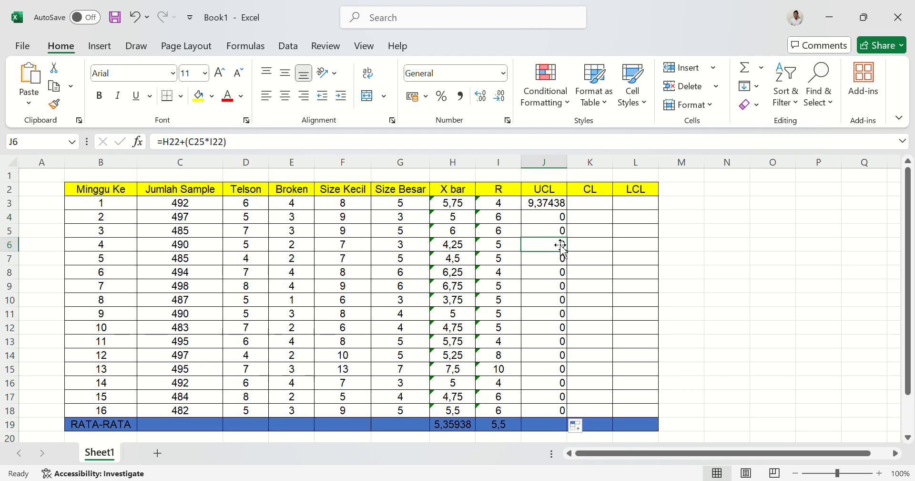
{"action": "left_click", "coordinate": [557, 221]}
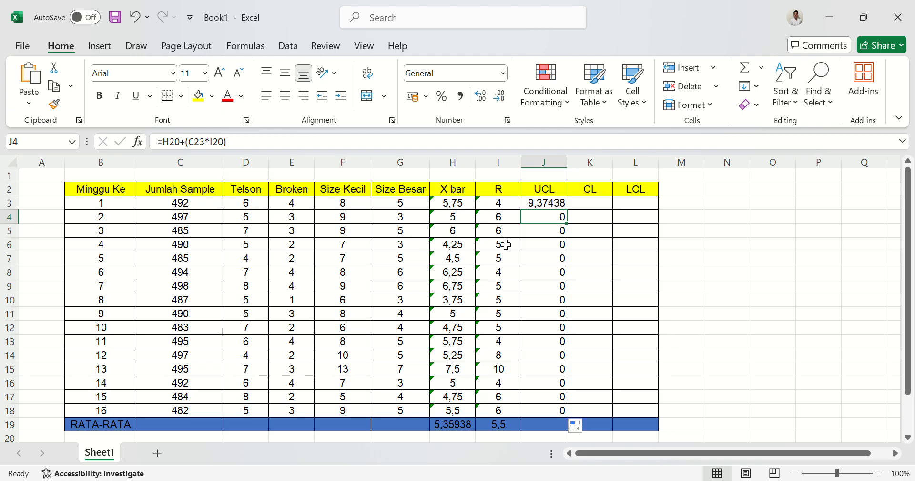
Compare the cell references in J4's UCL formula with cell C23 below the Limit Control table's A2 value.
{"action": "scroll", "coordinate": [499, 245], "scroll_direction": "down", "scroll_amount": 2}
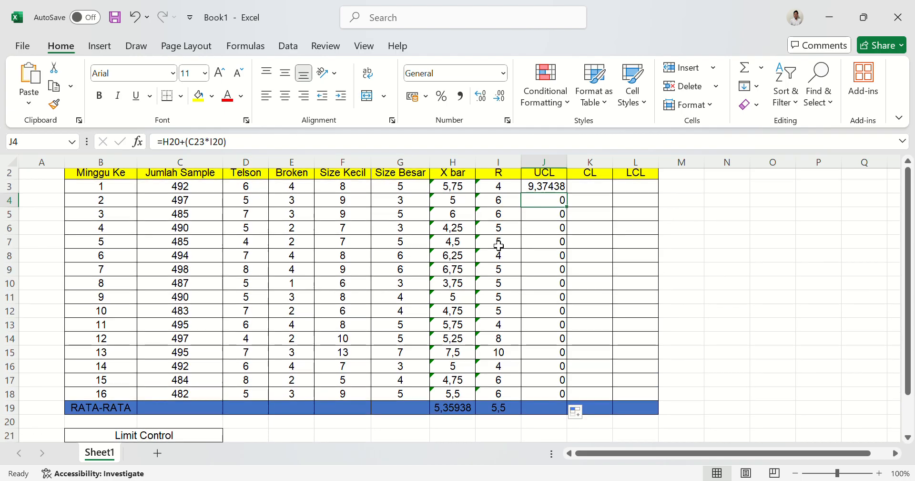
{"action": "scroll", "coordinate": [499, 245], "scroll_direction": "up", "scroll_amount": 2}
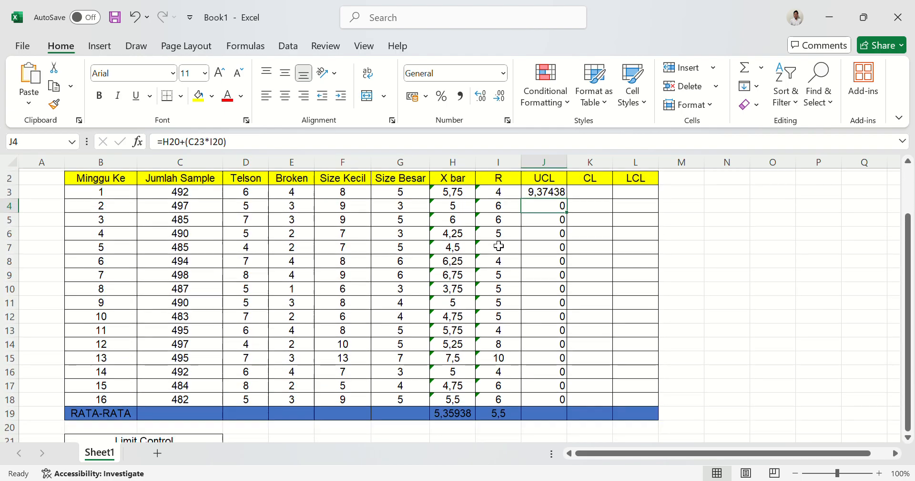
{"action": "scroll", "coordinate": [210, 353], "scroll_direction": "down", "scroll_amount": 3}
{"action": "left_click", "coordinate": [168, 400]}
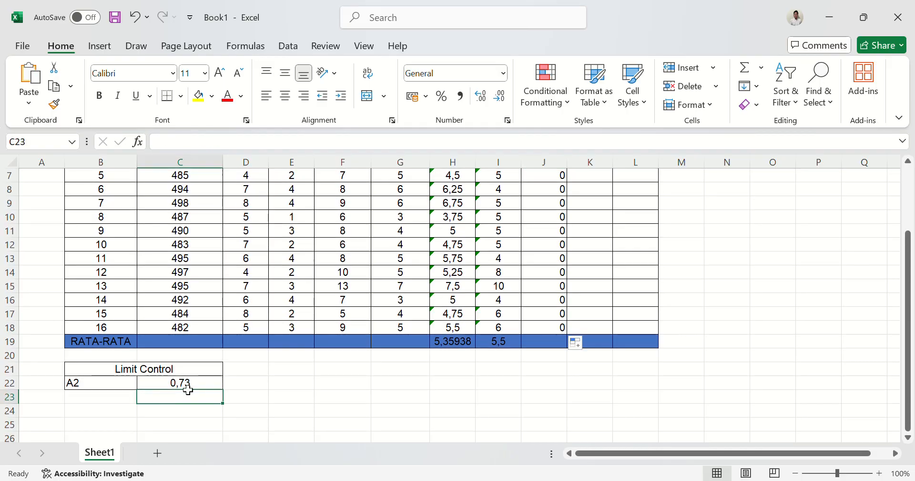
{"action": "scroll", "coordinate": [478, 301], "scroll_direction": "up", "scroll_amount": 2}
{"action": "left_click", "coordinate": [561, 218]}
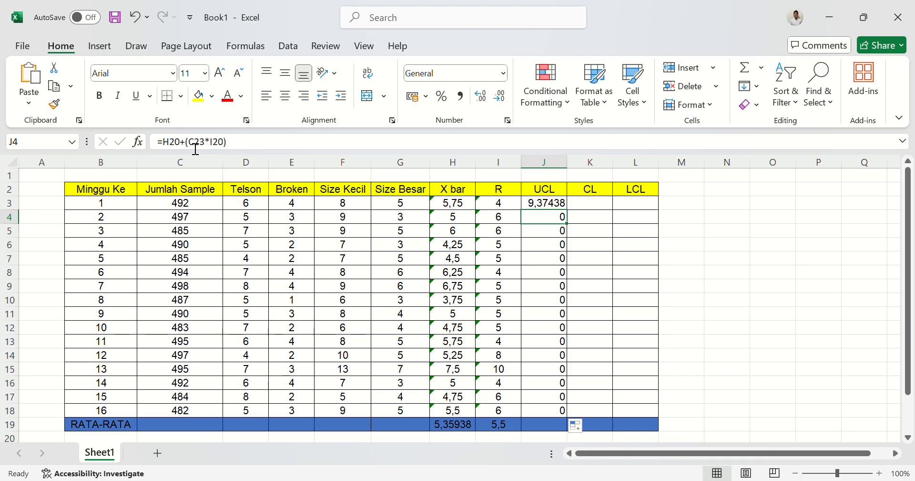
{"action": "left_click", "coordinate": [211, 149]}
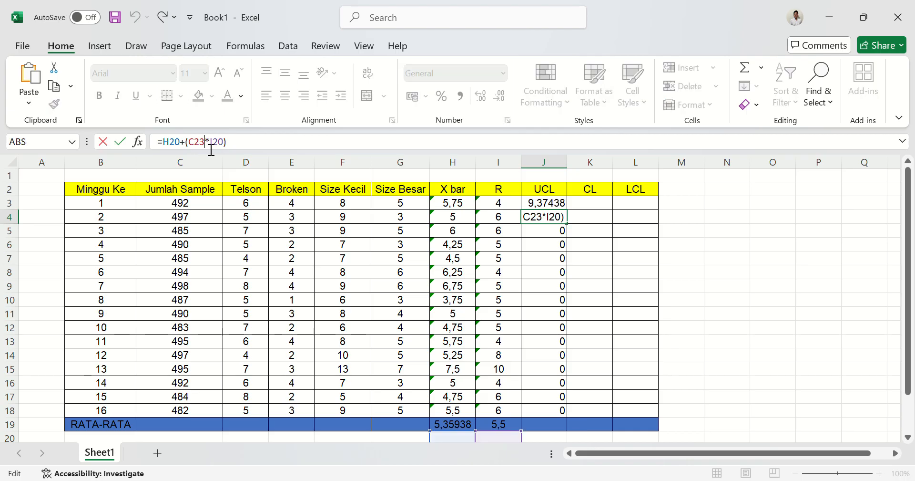
{"action": "left_click", "coordinate": [730, 304]}
{"action": "key", "text": "Escape"}
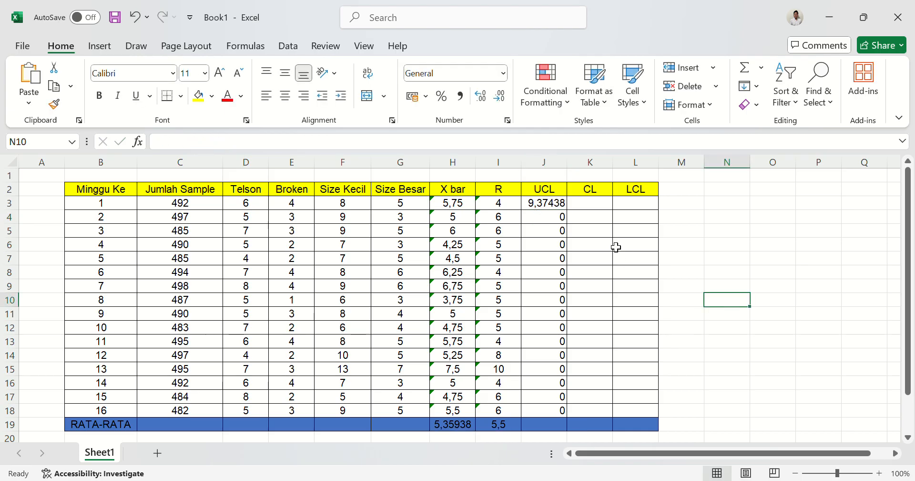
Compare the cell references in J5's and J4's UCL formulas with the empty cell C24 below the Limit Control table.
{"action": "left_click", "coordinate": [549, 205]}
{"action": "left_click", "coordinate": [554, 235]}
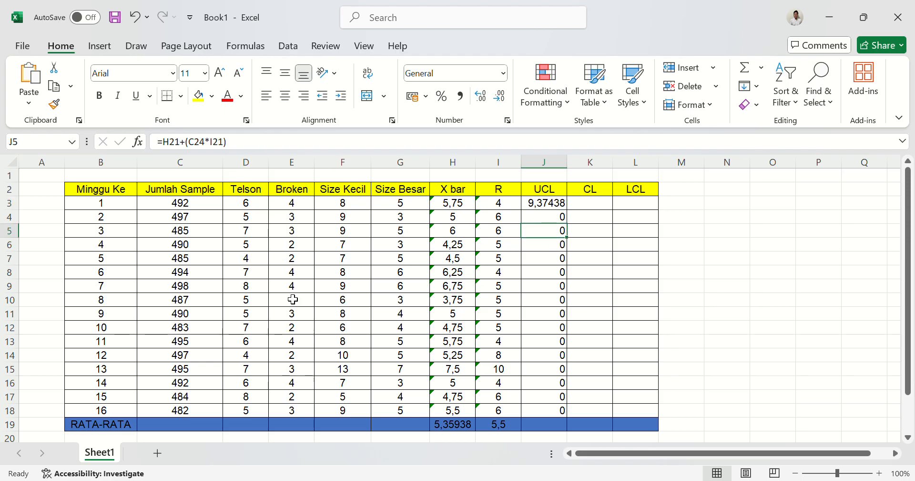
{"action": "scroll", "coordinate": [233, 323], "scroll_direction": "down", "scroll_amount": 3}
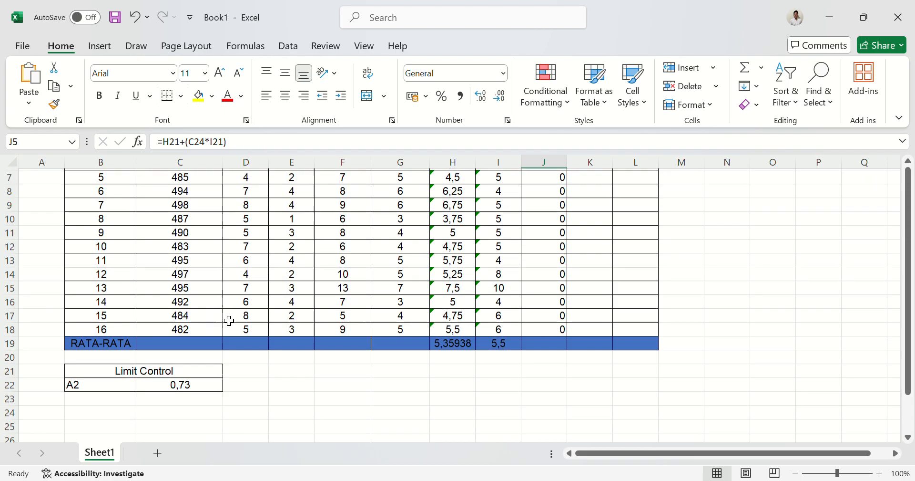
{"action": "left_click", "coordinate": [180, 389]}
{"action": "scroll", "coordinate": [179, 388], "scroll_direction": "up", "scroll_amount": 3}
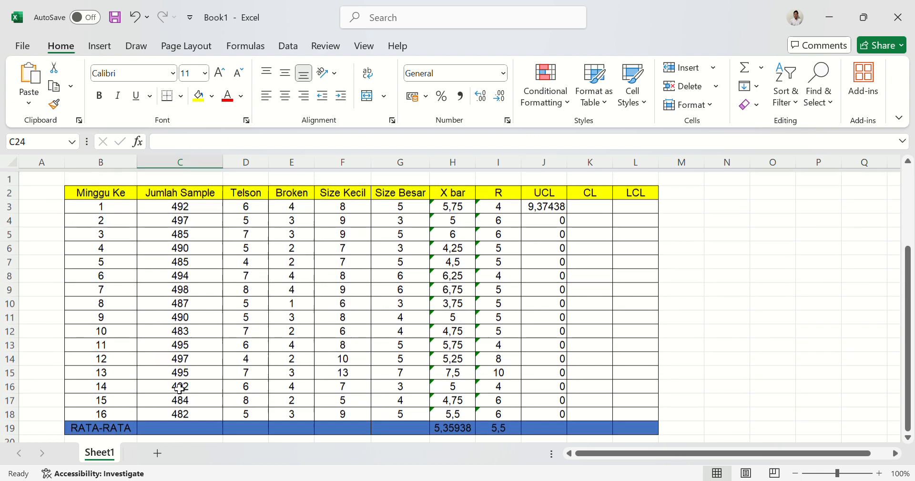
{"action": "left_click", "coordinate": [543, 220]}
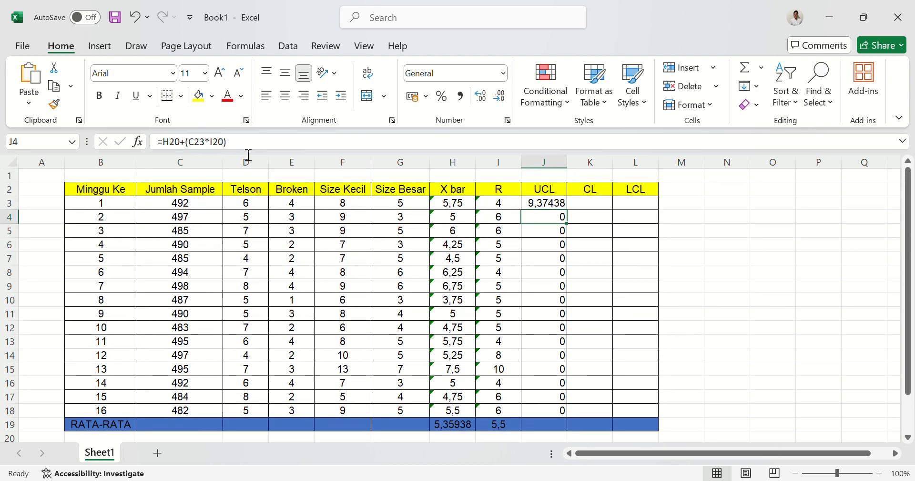
Make every reference in J3's UCL formula absolute so it reads =$H$19+($C$22*$I$19).
{"action": "left_click", "coordinate": [558, 208]}
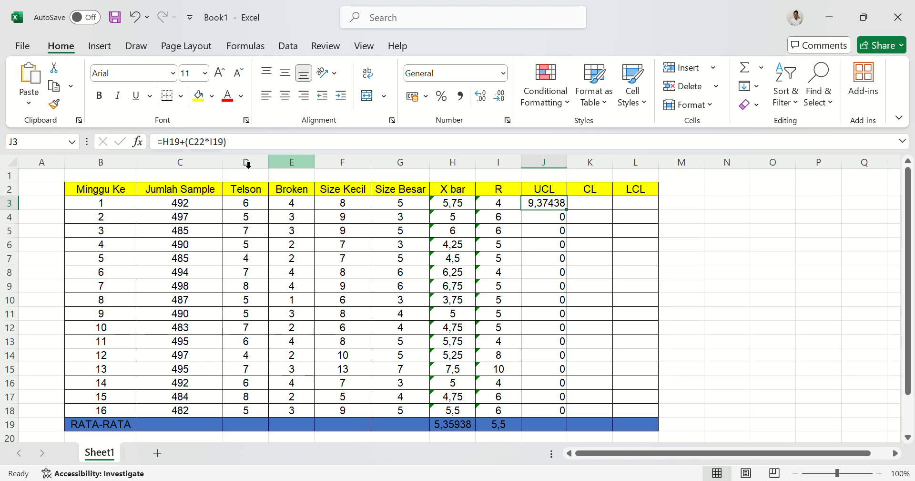
{"action": "left_click", "coordinate": [174, 149]}
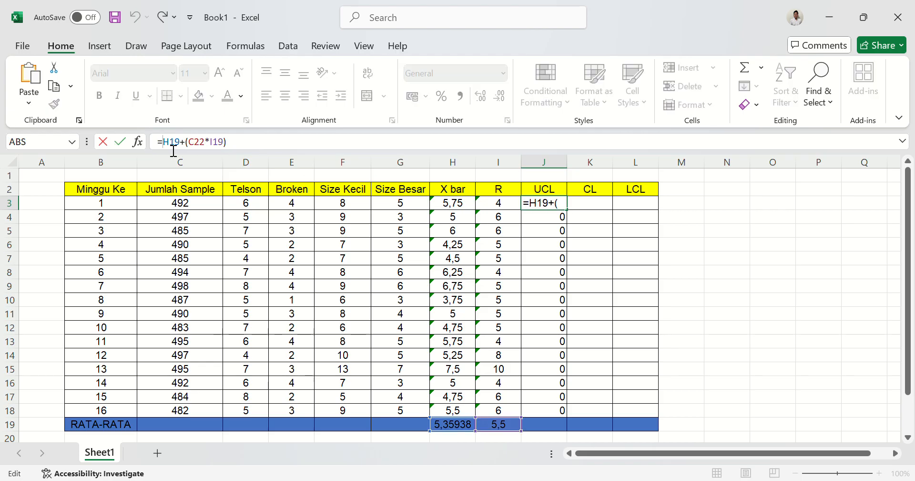
{"action": "type", "text": "$"}
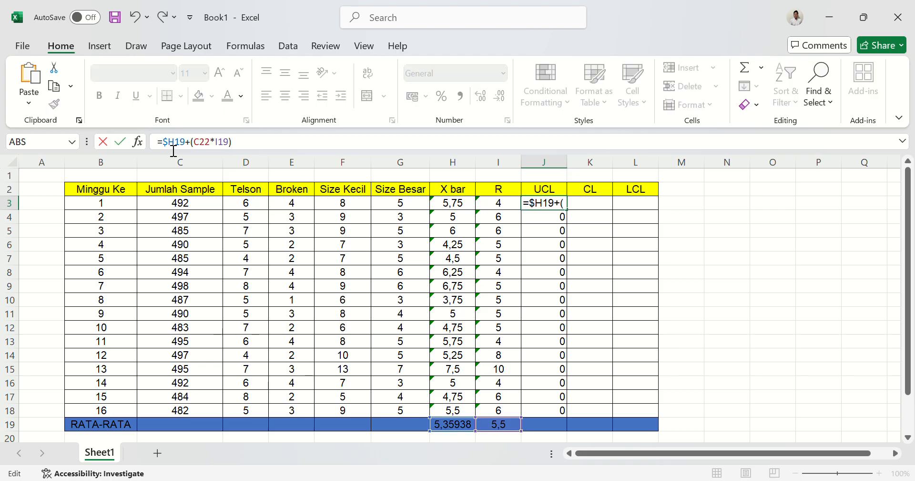
{"action": "left_click", "coordinate": [174, 151]}
{"action": "type", "text": "$"}
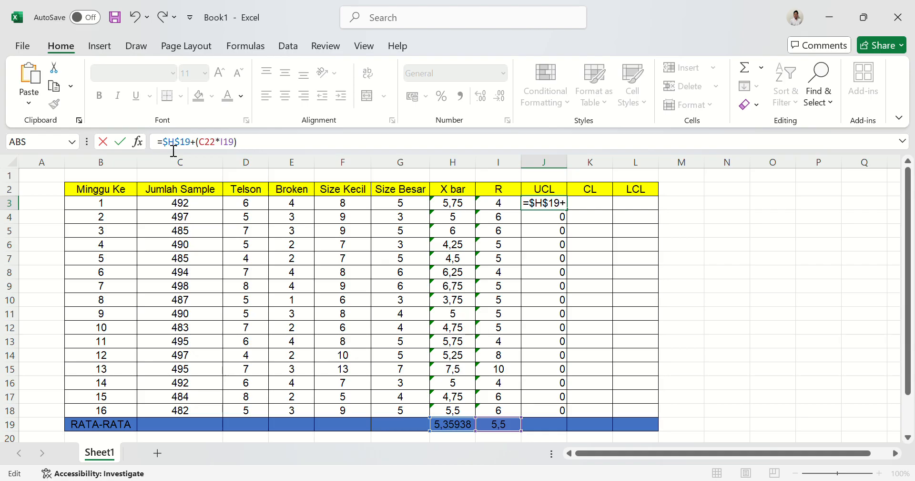
{"action": "key", "text": "Right"}
{"action": "key", "text": "Right"}
{"action": "key", "text": "Right"}
{"action": "key", "text": "Right"}
{"action": "type", "text": "$H"}
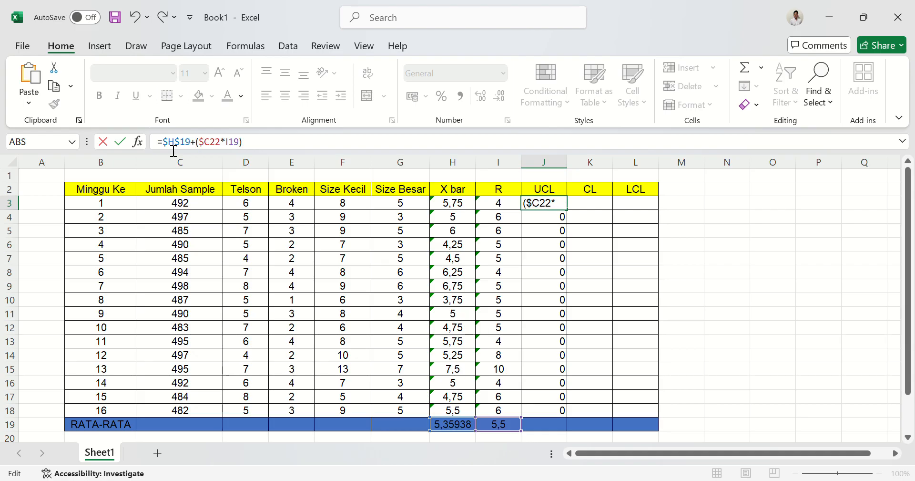
{"action": "type", "text": "$"}
{"action": "key", "text": "Right"}
{"action": "key", "text": "Right"}
{"action": "key", "text": "Right"}
{"action": "type", "text": "$"}
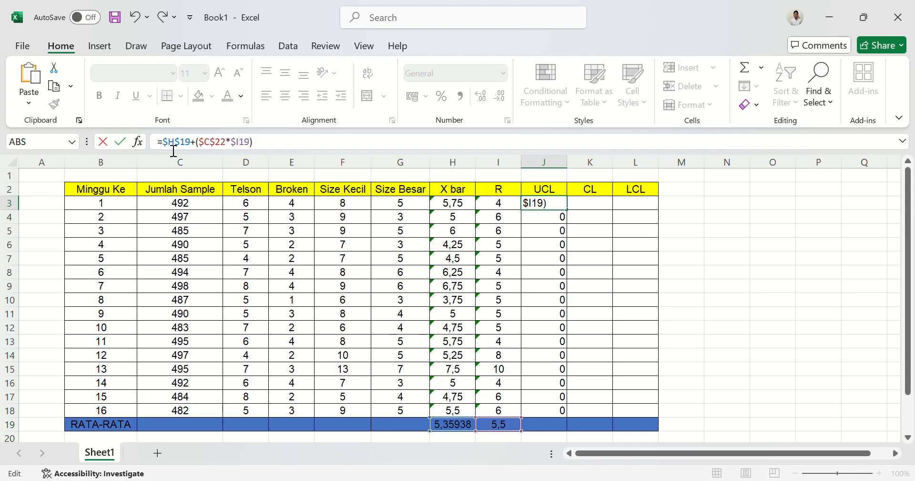
{"action": "type", "text": "$"}
{"action": "key", "text": "Return"}
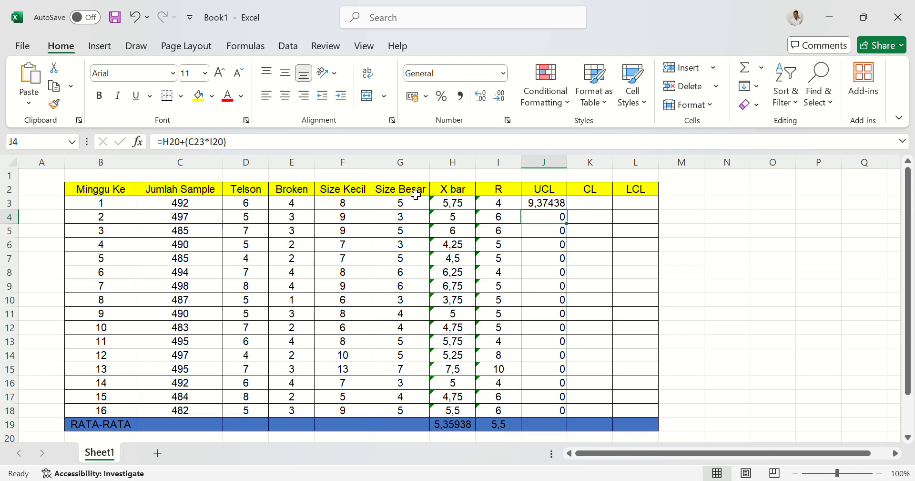
Fill the absolute-reference UCL formula from J3 down to J18 and check the copied formula in J4.
{"action": "left_click", "coordinate": [544, 202]}
{"action": "left_click_drag", "start_coordinate": [572, 212], "coordinate": [574, 422]}
{"action": "left_click", "coordinate": [824, 358]}
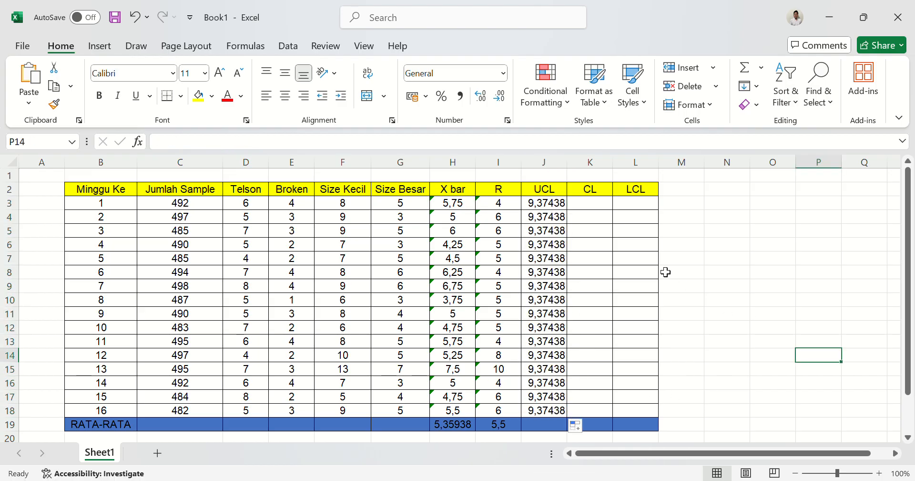
{"action": "left_click", "coordinate": [562, 217]}
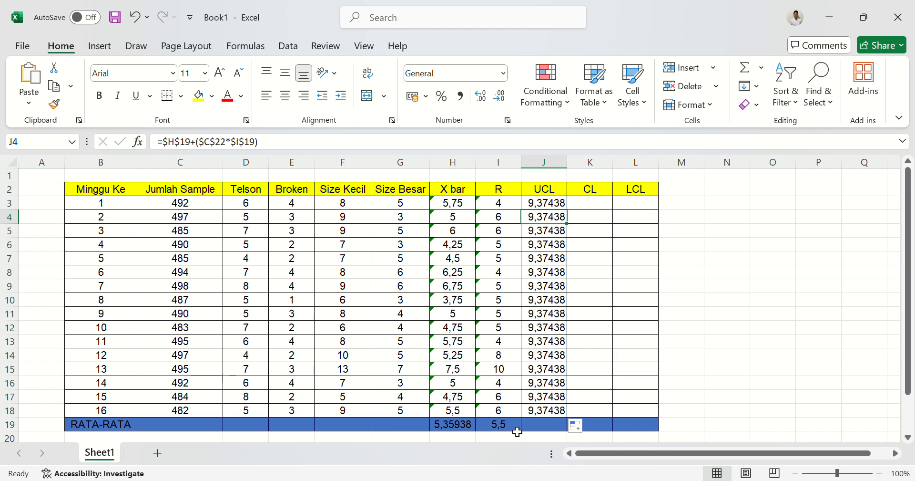
Enter the CL formula =$H$19 in K3, referring to the X bar average with an absolute reference.
{"action": "left_click", "coordinate": [596, 206]}
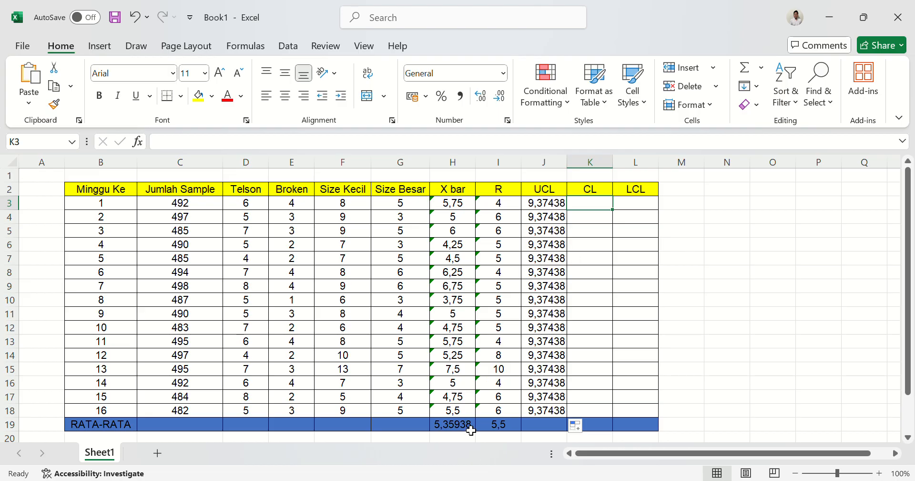
{"action": "type", "text": "="}
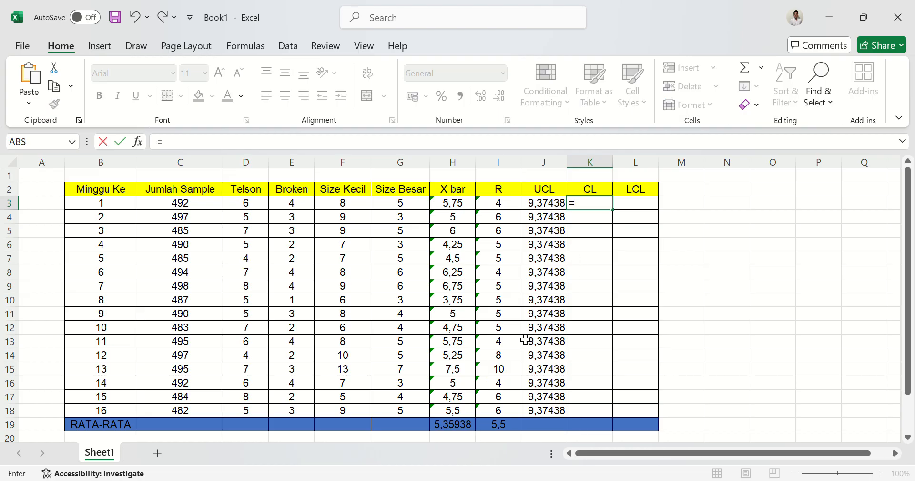
{"action": "left_click", "coordinate": [459, 427]}
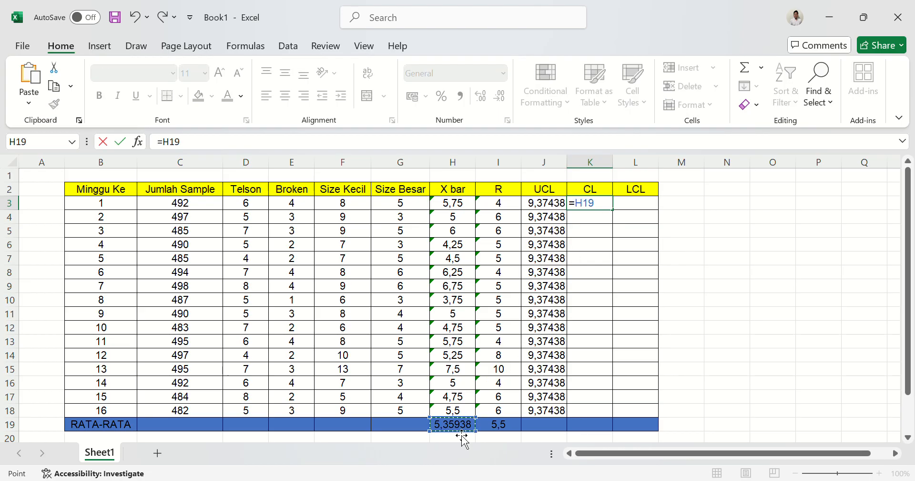
{"action": "left_click", "coordinate": [585, 210]}
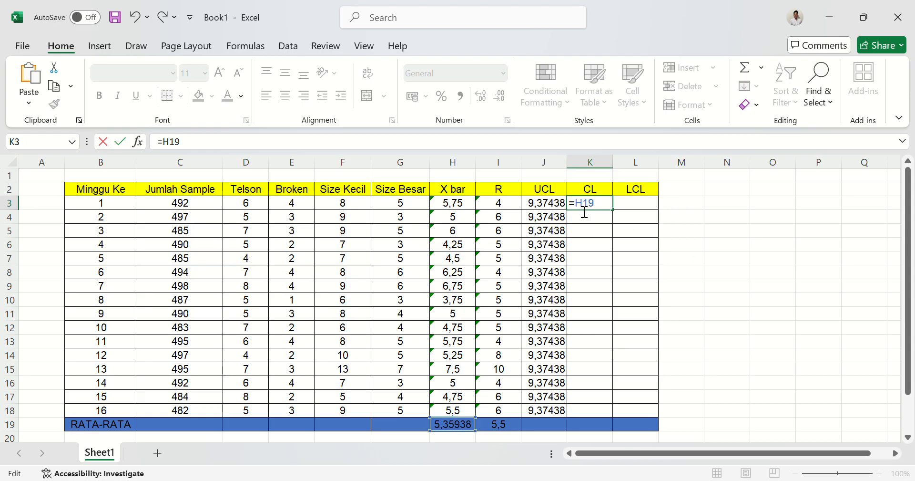
{"action": "type", "text": "$H$"}
{"action": "key", "text": "Return"}
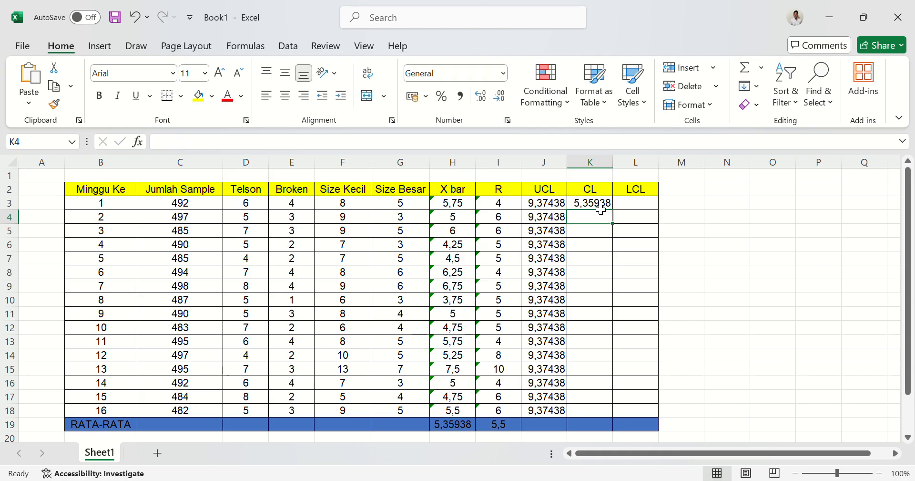
Fill the CL formula from K3 down to K18 and check the formulas in J3 and K4.
{"action": "left_click", "coordinate": [604, 208]}
{"action": "left_click_drag", "start_coordinate": [618, 216], "coordinate": [610, 417]}
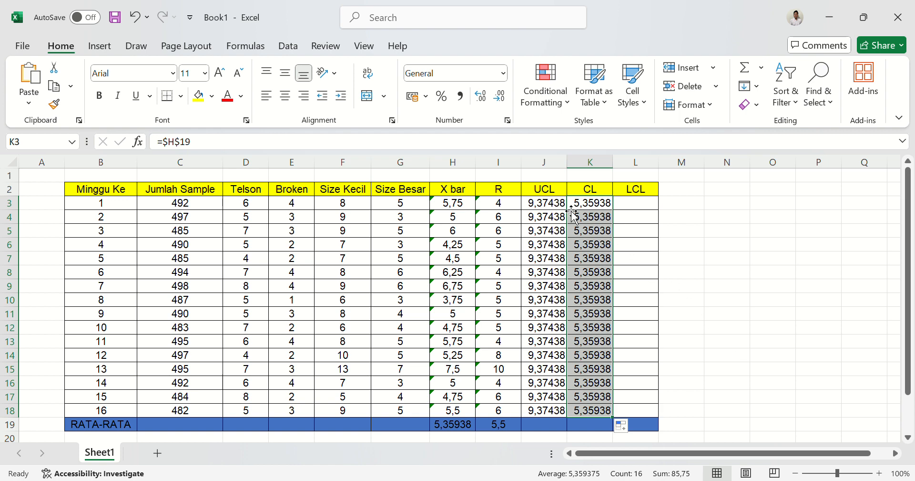
{"action": "left_click", "coordinate": [548, 204]}
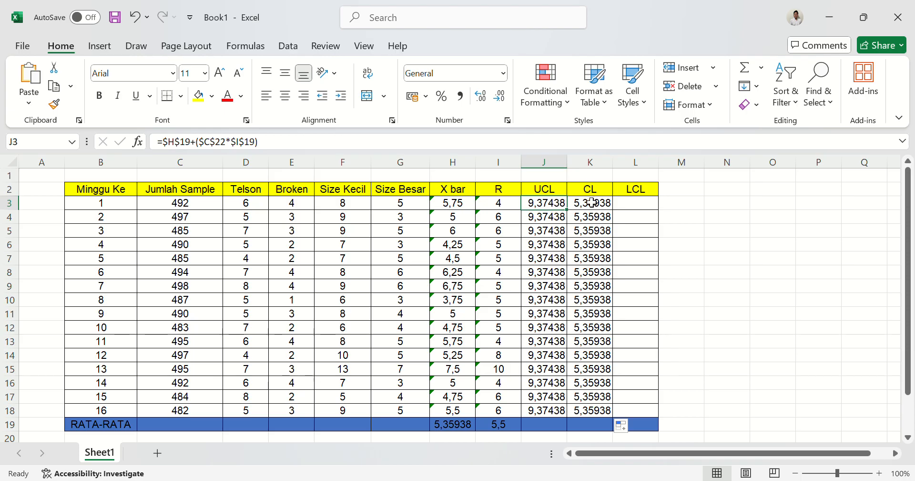
{"action": "left_click", "coordinate": [594, 218]}
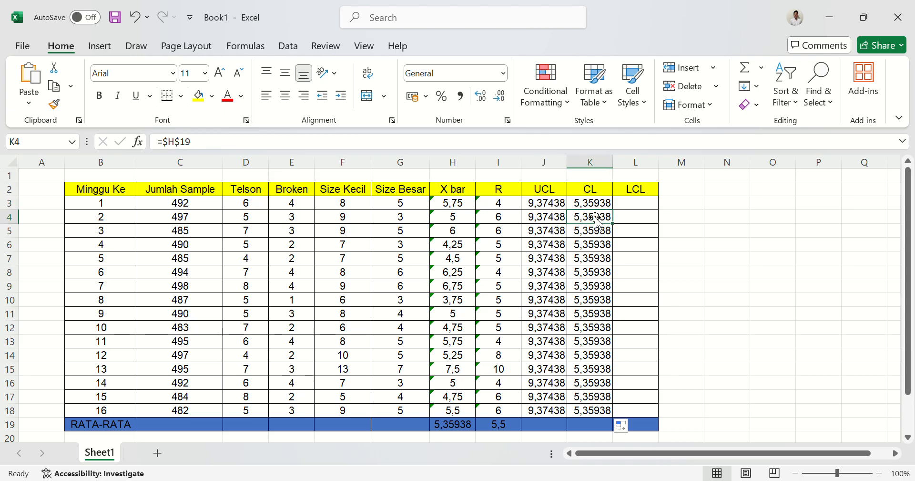
{"action": "left_click", "coordinate": [600, 208]}
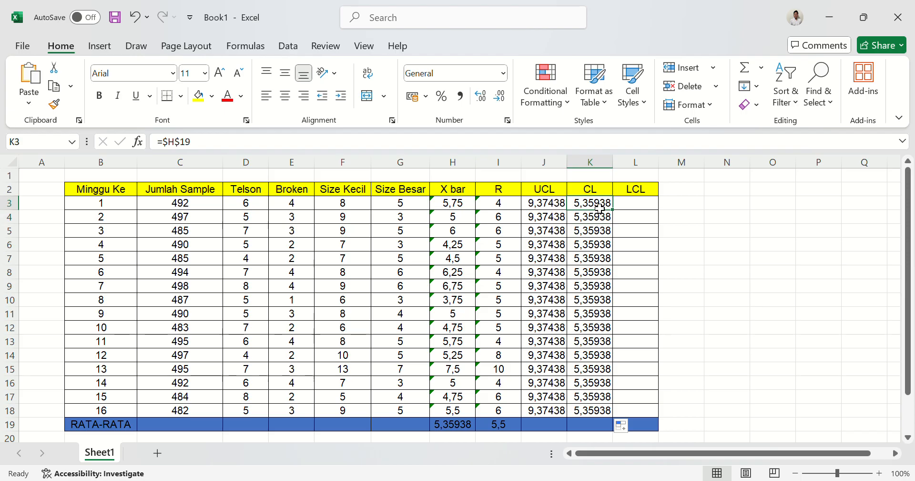
Enter the LCL formula =$H$19-(C22*I19) in L3, using the X bar average, the A2 value and the R average.
{"action": "left_click", "coordinate": [654, 206]}
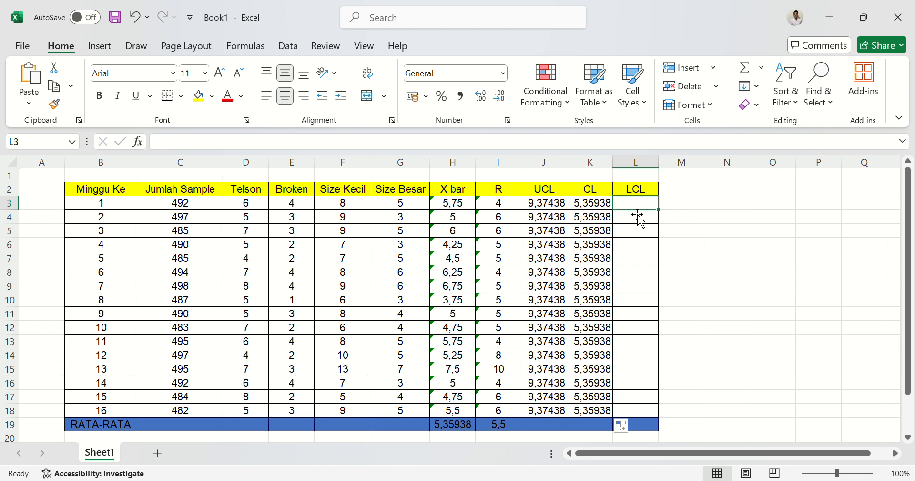
{"action": "type", "text": "="}
{"action": "left_click", "coordinate": [462, 429]}
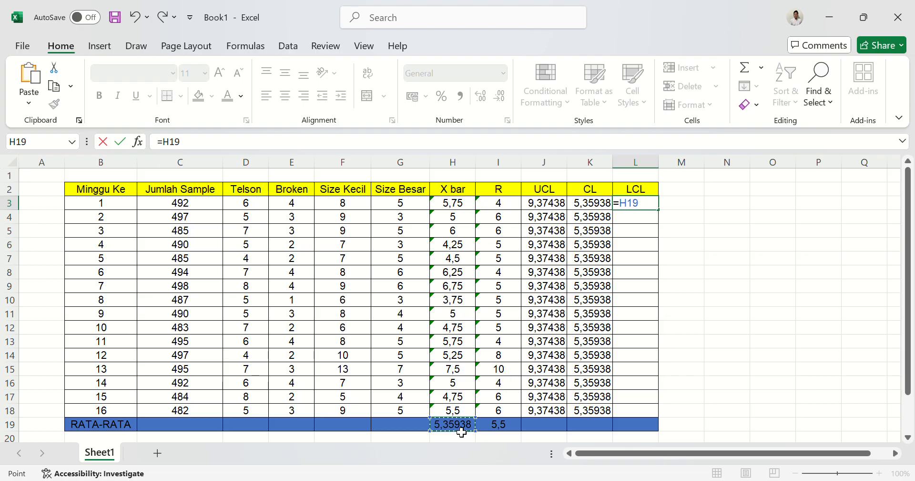
{"action": "left_click", "coordinate": [632, 204]}
{"action": "type", "text": "$H"}
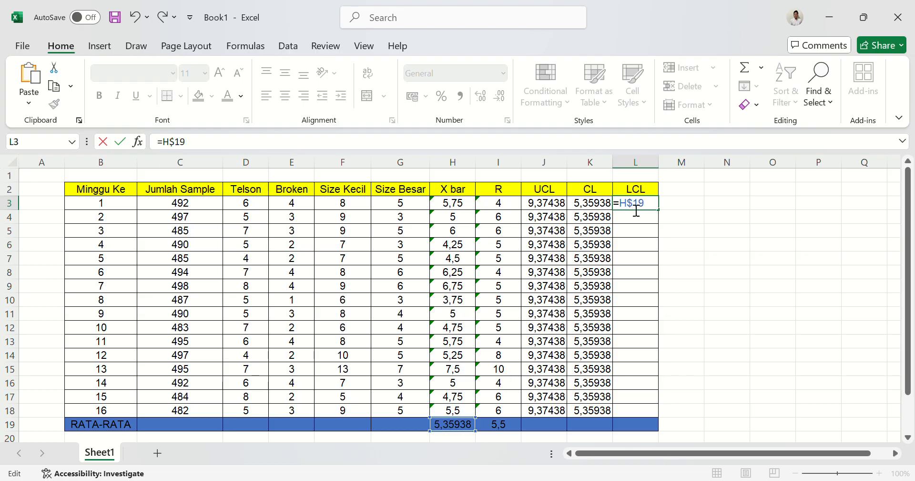
{"action": "type", "text": "$19-("}
{"action": "scroll", "coordinate": [609, 377], "scroll_direction": "down", "scroll_amount": 2}
{"action": "left_click", "coordinate": [205, 401]}
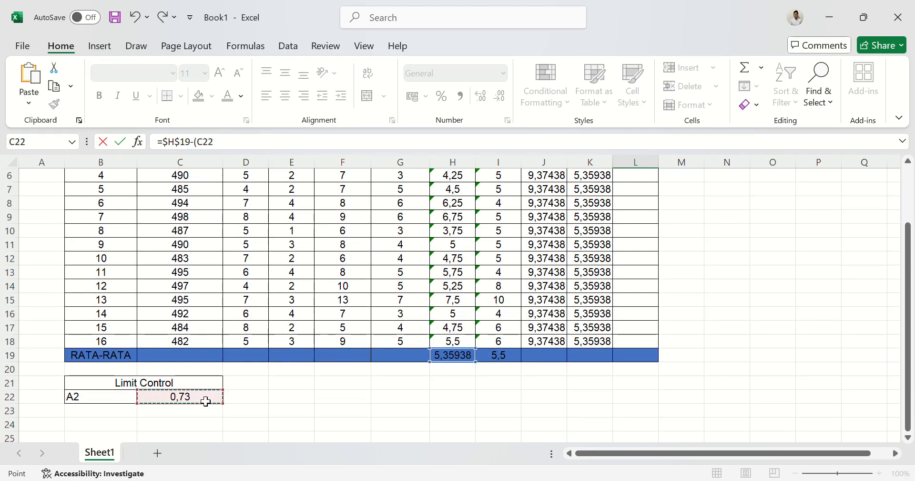
{"action": "scroll", "coordinate": [686, 344], "scroll_direction": "up", "scroll_amount": 2}
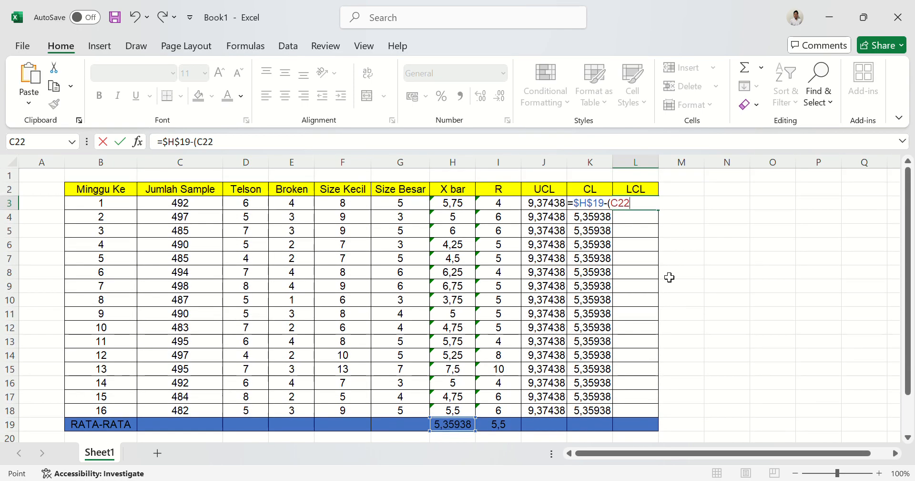
{"action": "type", "text": "*"}
{"action": "left_click", "coordinate": [495, 426]}
{"action": "type", "text": ")"}
{"action": "key", "text": "Left"}
{"action": "key", "text": "Left"}
{"action": "key", "text": "Right"}
{"action": "key", "text": "Right"}
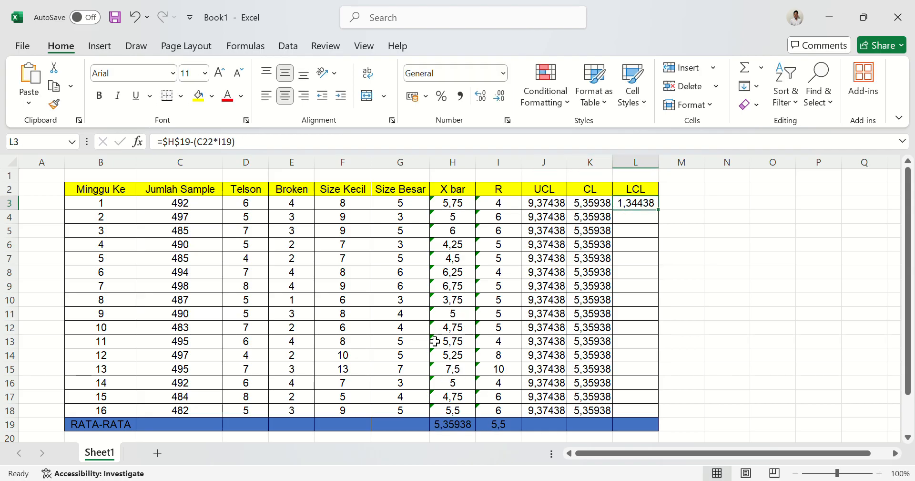
Make the C22 and I19 references in L3's LCL formula absolute so it reads =$H$19-($C$22*$I$19).
{"action": "left_click", "coordinate": [206, 149]}
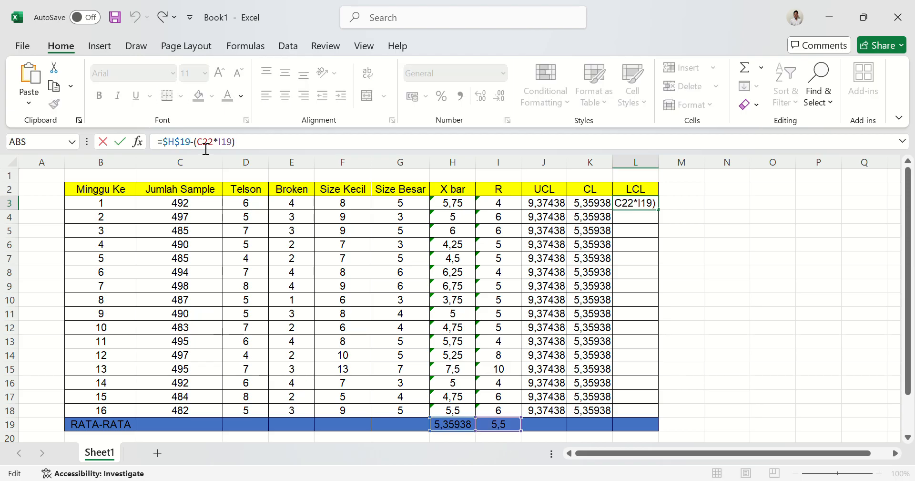
{"action": "type", "text": "$"}
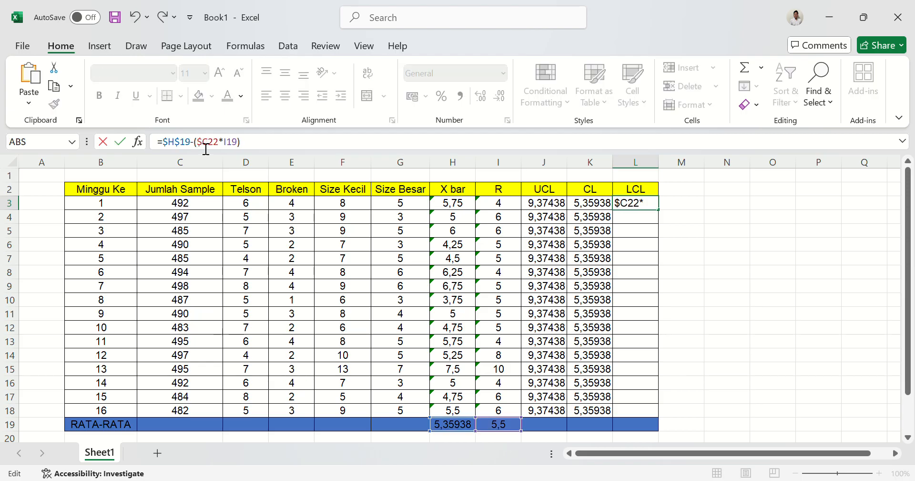
{"action": "key", "text": "Right"}
{"action": "type", "text": "$"}
{"action": "key", "text": "Right"}
{"action": "key", "text": "Right"}
{"action": "key", "text": "Right"}
{"action": "type", "text": "$"}
{"action": "key", "text": "Right"}
{"action": "type", "text": "$"}
{"action": "key", "text": "Return"}
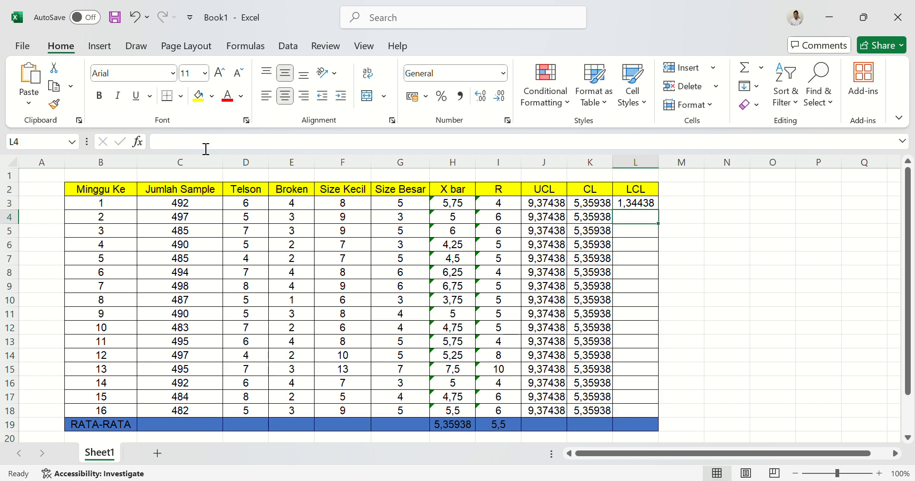
Fill the LCL formula from L3 down to L18 and review the formulas in J3 and L3.
{"action": "left_click", "coordinate": [648, 203]}
{"action": "left_click_drag", "start_coordinate": [664, 211], "coordinate": [654, 417]}
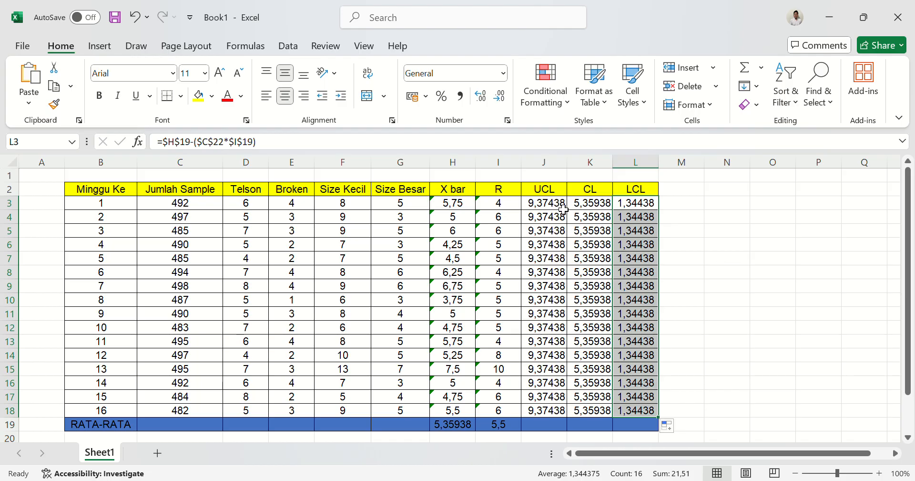
{"action": "left_click", "coordinate": [564, 209]}
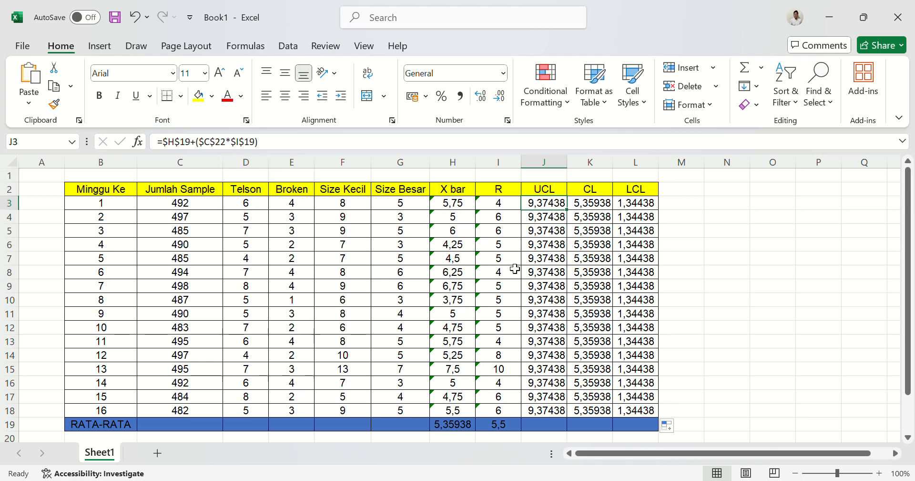
{"action": "left_click", "coordinate": [626, 209]}
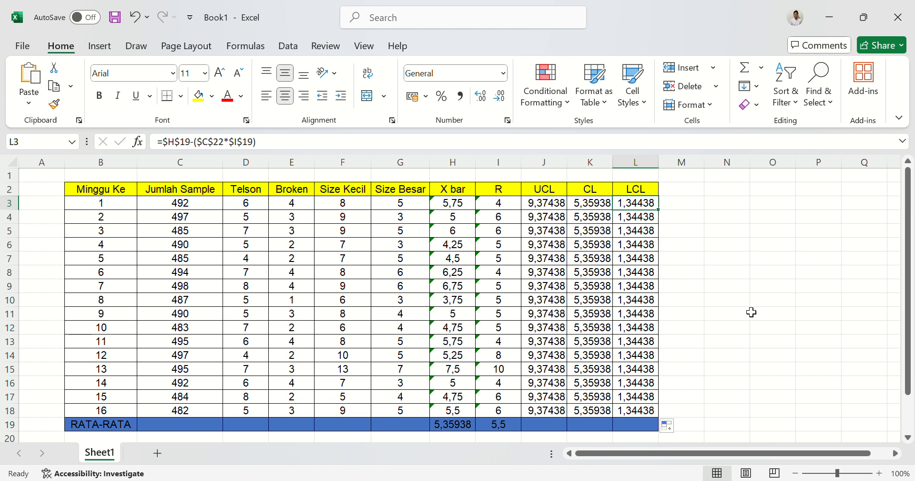
{"action": "scroll", "coordinate": [751, 311], "scroll_direction": "down", "scroll_amount": 1}
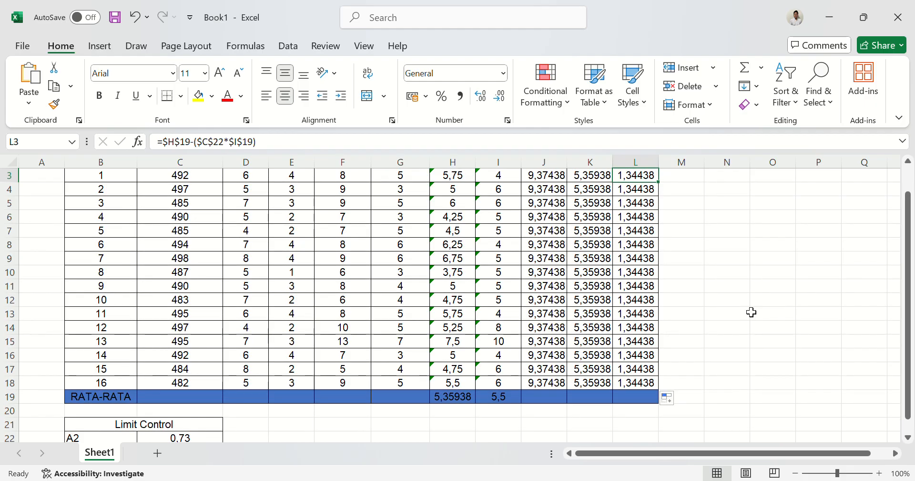
{"action": "scroll", "coordinate": [751, 311], "scroll_direction": "down", "scroll_amount": 1}
{"action": "scroll", "coordinate": [751, 312], "scroll_direction": "up", "scroll_amount": 2}
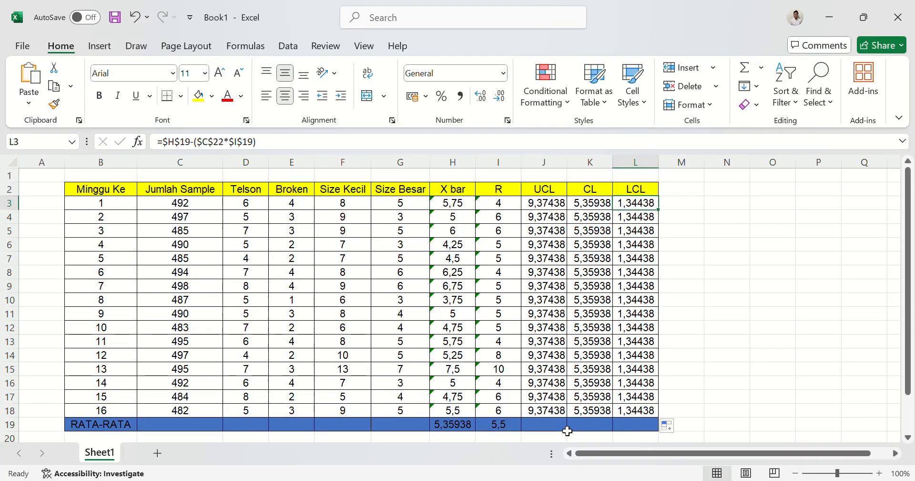
{"action": "scroll", "coordinate": [756, 399], "scroll_direction": "down", "scroll_amount": 2}
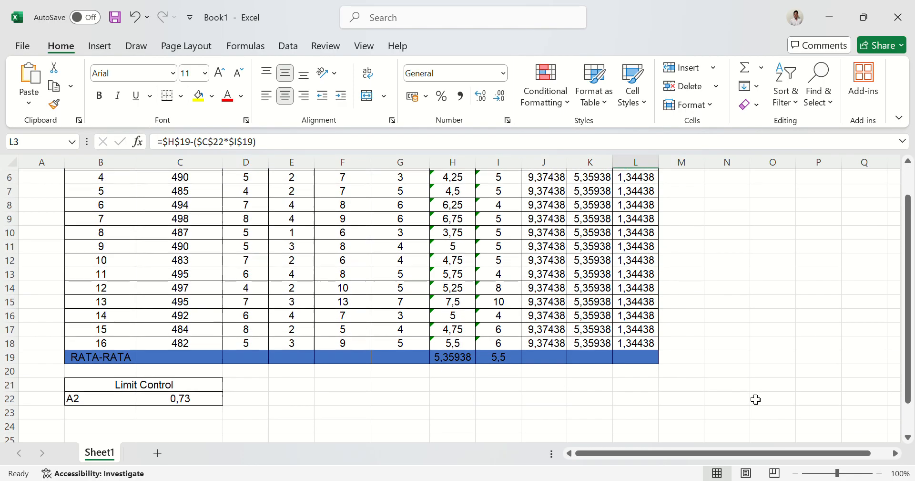
{"action": "scroll", "coordinate": [756, 399], "scroll_direction": "down", "scroll_amount": 3, "text": "ctrl"}
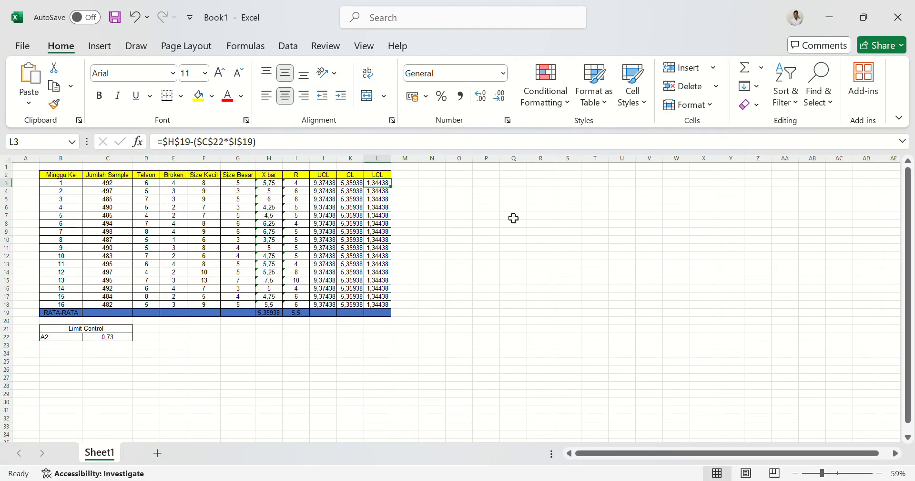
{"action": "left_click", "coordinate": [508, 200]}
{"action": "left_click", "coordinate": [441, 179]}
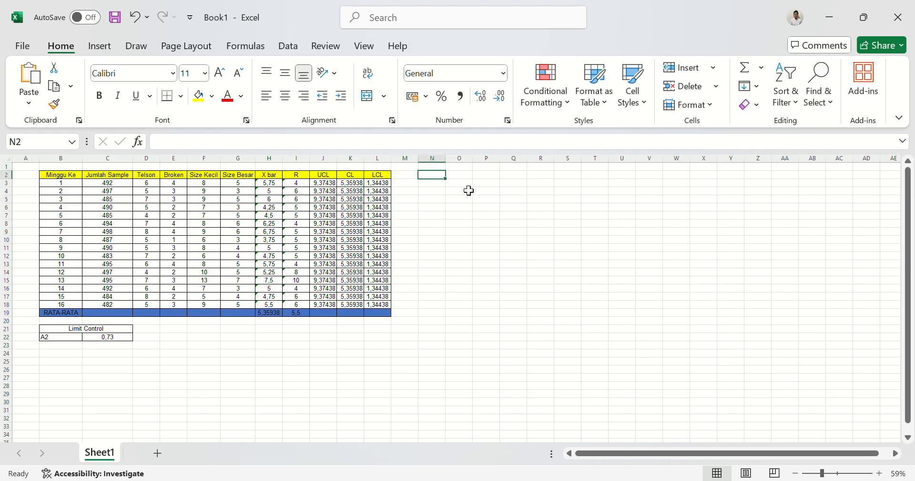
{"action": "left_click", "coordinate": [469, 190]}
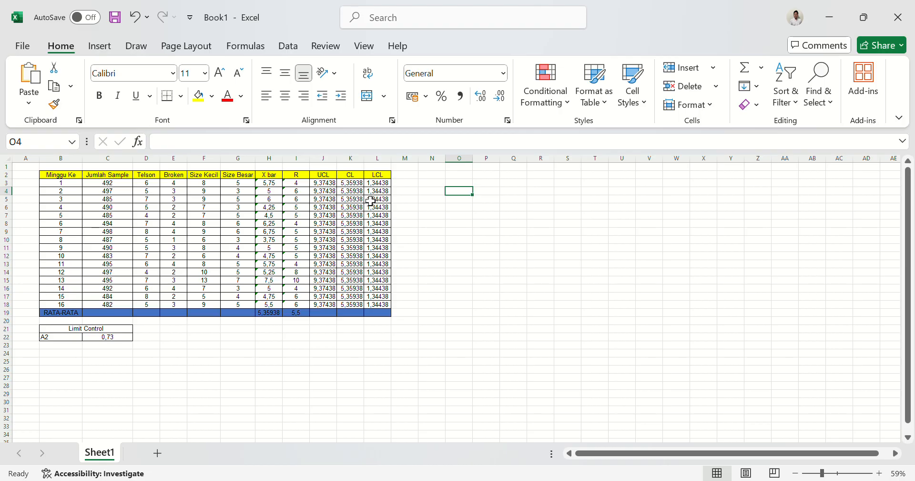
{"action": "left_click", "coordinate": [459, 175]}
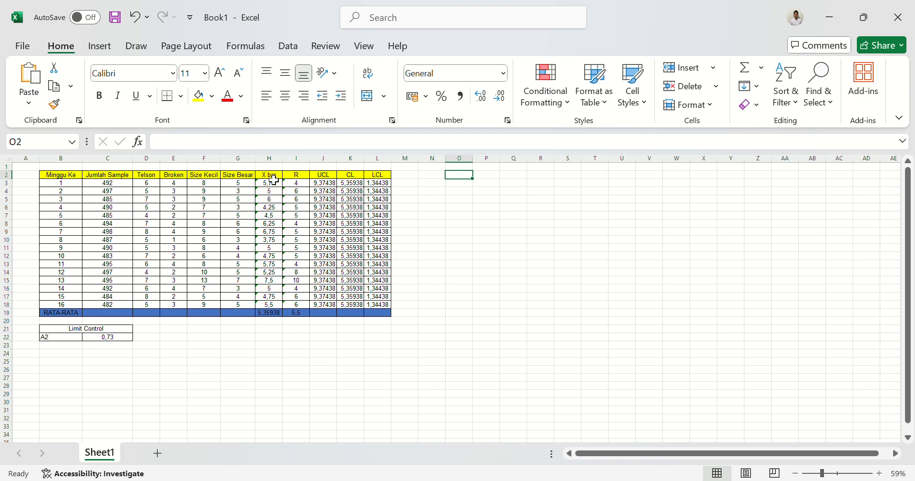
Insert a line chart of the X bar, UCL, CL and LCL columns from H2:H18 and J2:L18, and place it beside the table.
{"action": "left_click_drag", "start_coordinate": [273, 177], "coordinate": [276, 306]}
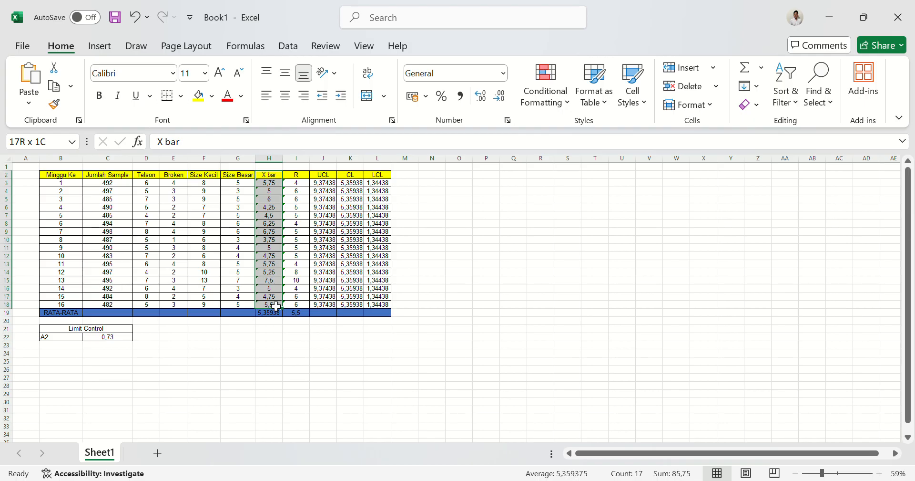
{"action": "left_click_drag", "start_coordinate": [276, 306], "coordinate": [276, 306]}
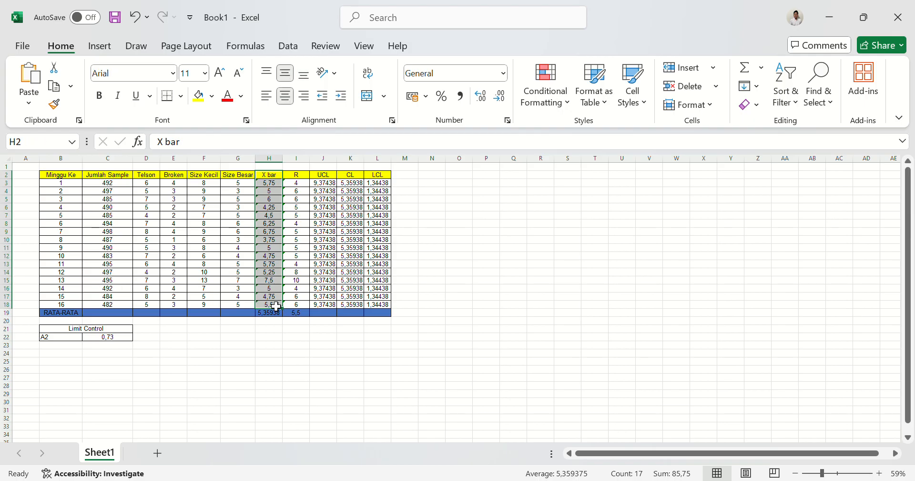
{"action": "left_click", "coordinate": [330, 179], "text": "ctrl"}
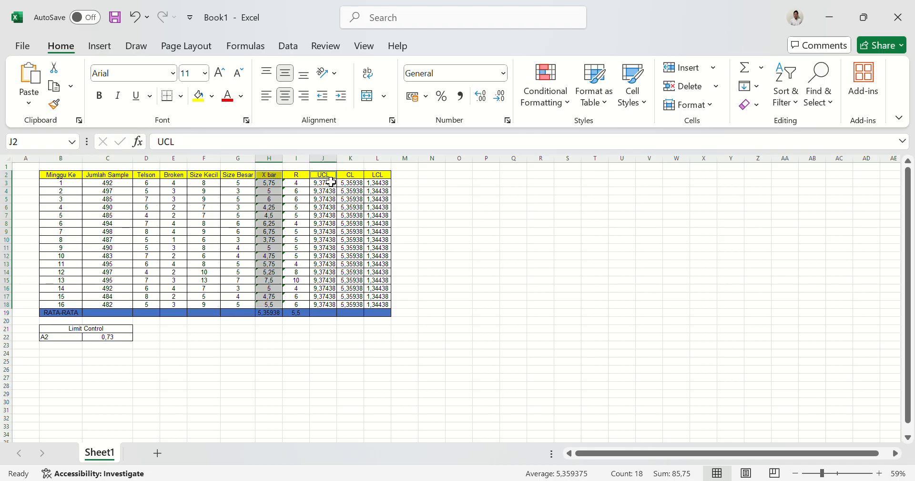
{"action": "left_click_drag", "start_coordinate": [331, 181], "coordinate": [385, 309]}
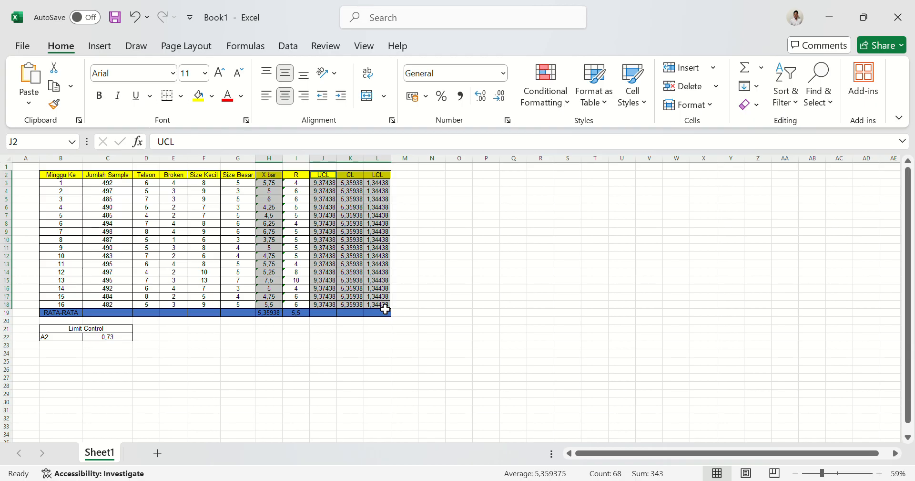
{"action": "left_click", "coordinate": [106, 46]}
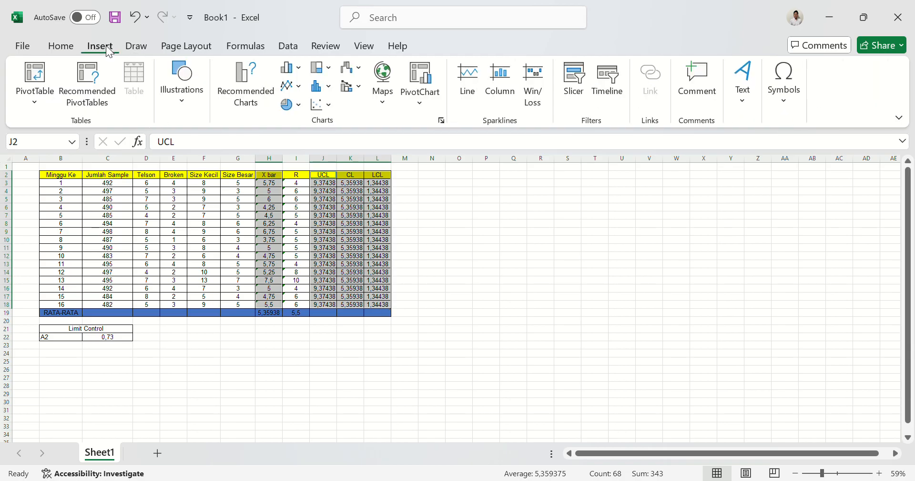
{"action": "left_click", "coordinate": [302, 92]}
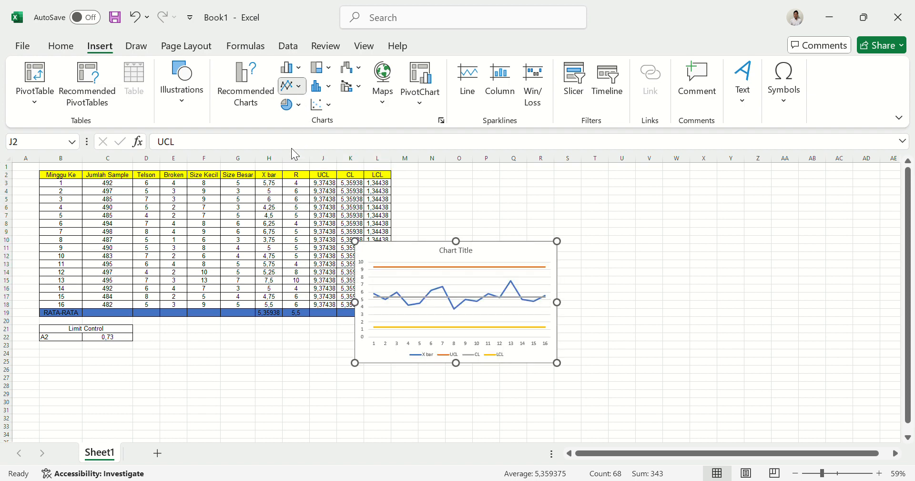
{"action": "key", "text": "Delete"}
{"action": "key", "text": "ctrl+z"}
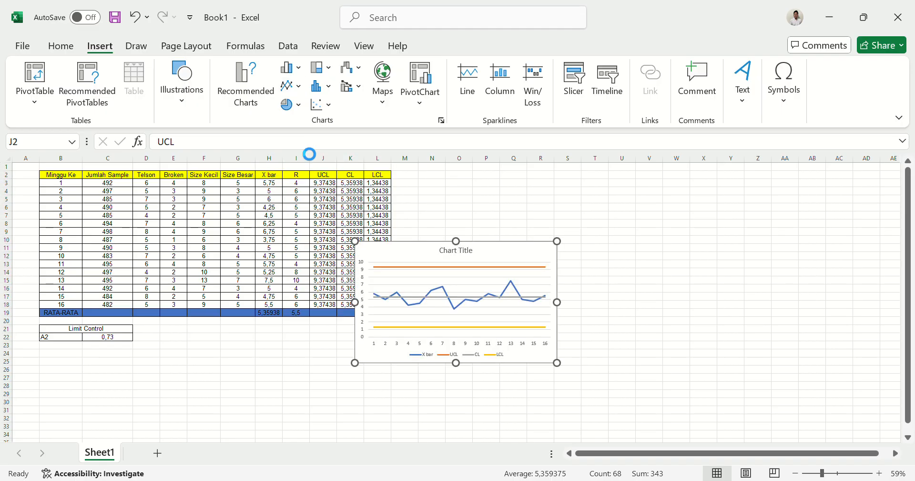
{"action": "left_click_drag", "start_coordinate": [530, 252], "coordinate": [574, 213]}
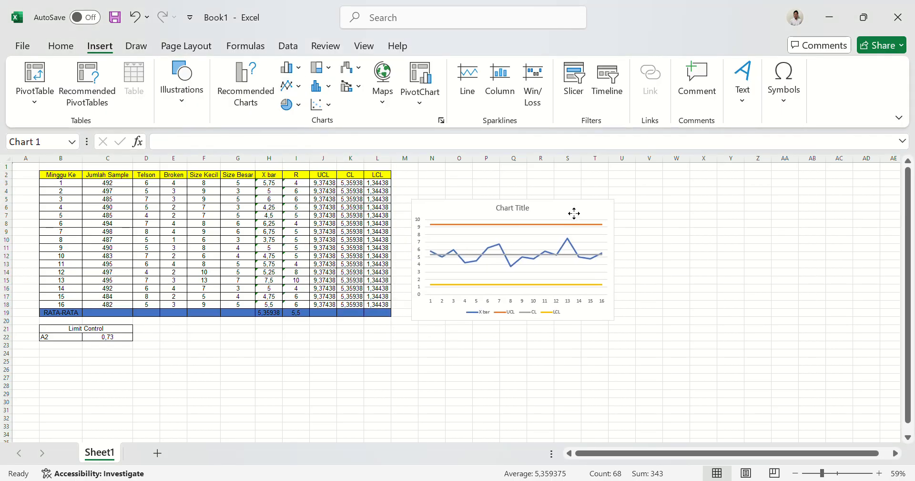
Change the line chart's title to "X Chart".
{"action": "scroll", "coordinate": [697, 287], "scroll_direction": "up", "scroll_amount": 1}
{"action": "scroll", "coordinate": [697, 287], "scroll_direction": "up", "scroll_amount": 3}
{"action": "scroll", "coordinate": [697, 286], "scroll_direction": "up", "scroll_amount": 1}
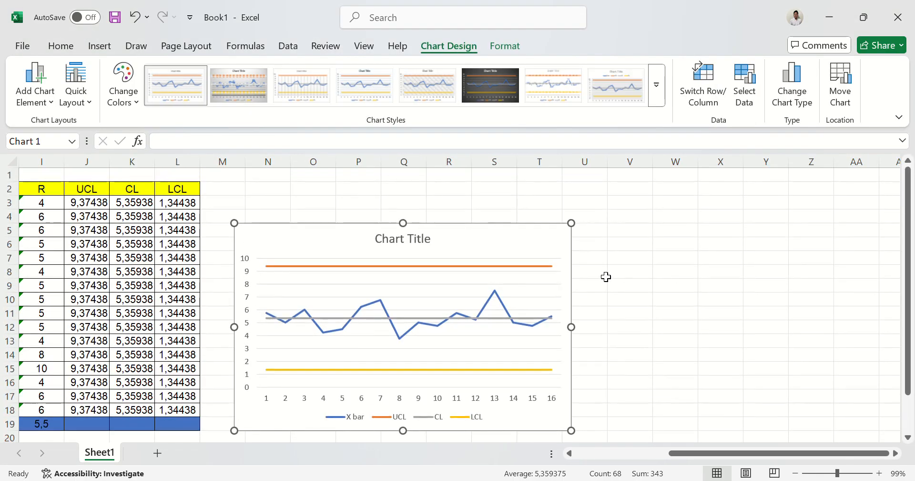
{"action": "double_click", "coordinate": [413, 244]}
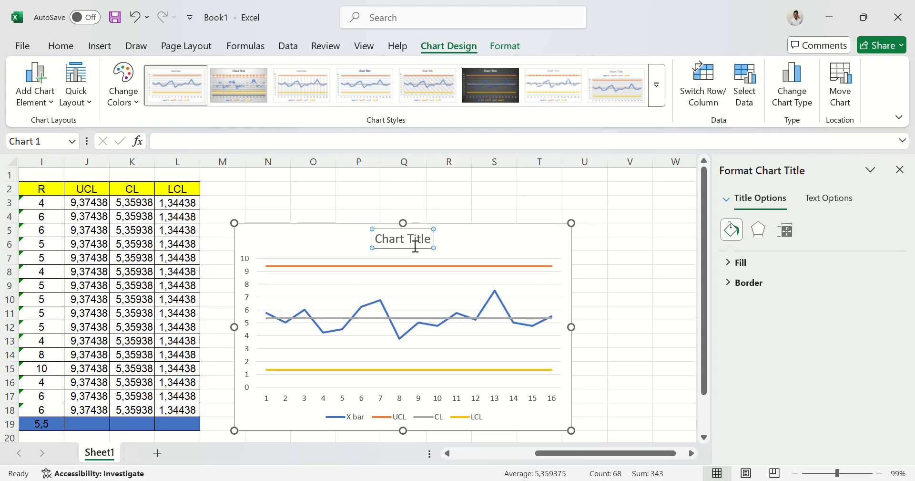
{"action": "left_click", "coordinate": [431, 247]}
{"action": "key", "text": "BackSpace"}
{"action": "key", "text": "BackSpace"}
{"action": "key", "text": "BackSpace"}
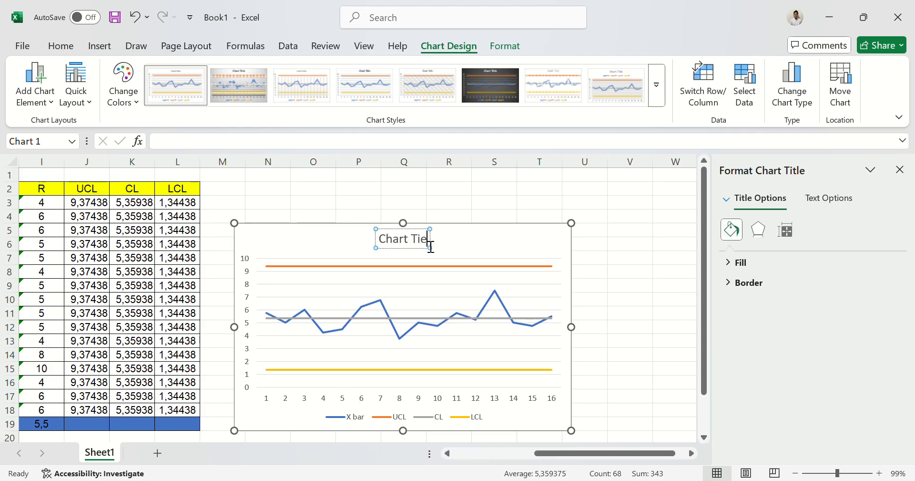
{"action": "key", "text": "BackSpace"}
{"action": "key", "text": "BackSpace"}
{"action": "key", "text": "BackSpace"}
{"action": "key", "text": "Home"}
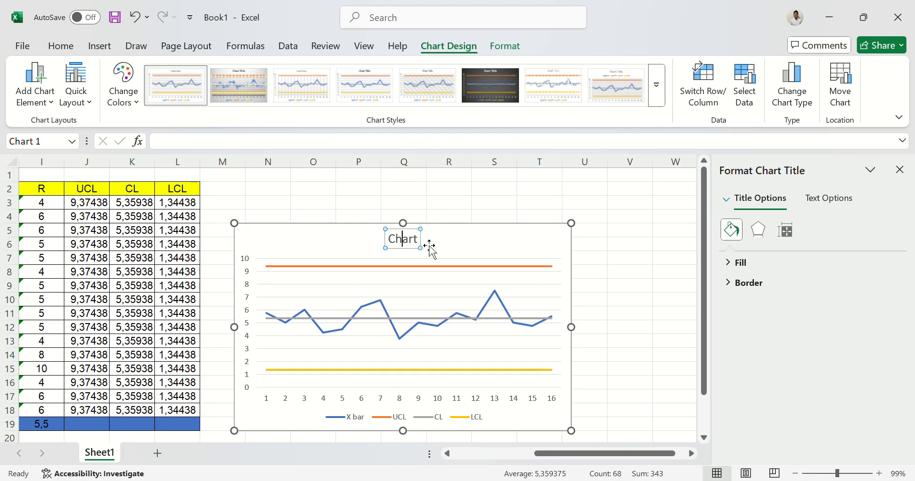
{"action": "type", "text": "X"}
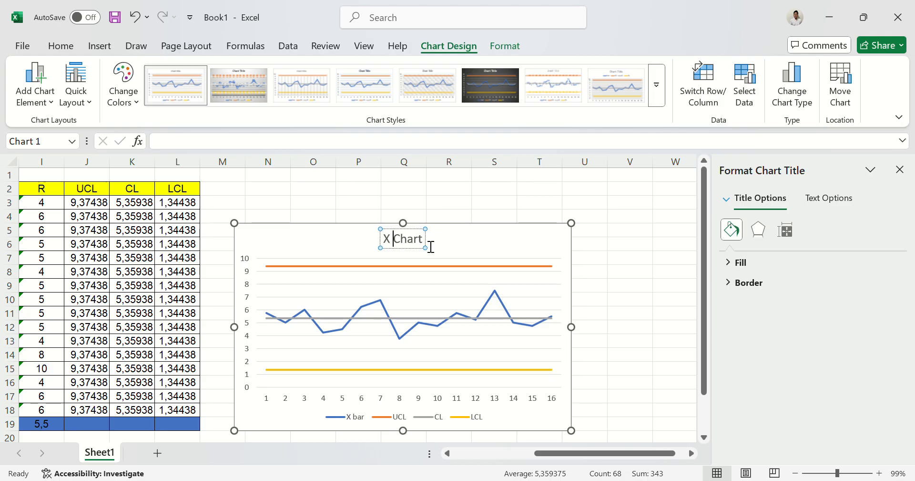
{"action": "left_click", "coordinate": [652, 264]}
Move the X Chart up level with the table's header row and close the chart formatting options.
{"action": "left_click_drag", "start_coordinate": [491, 241], "coordinate": [487, 199]}
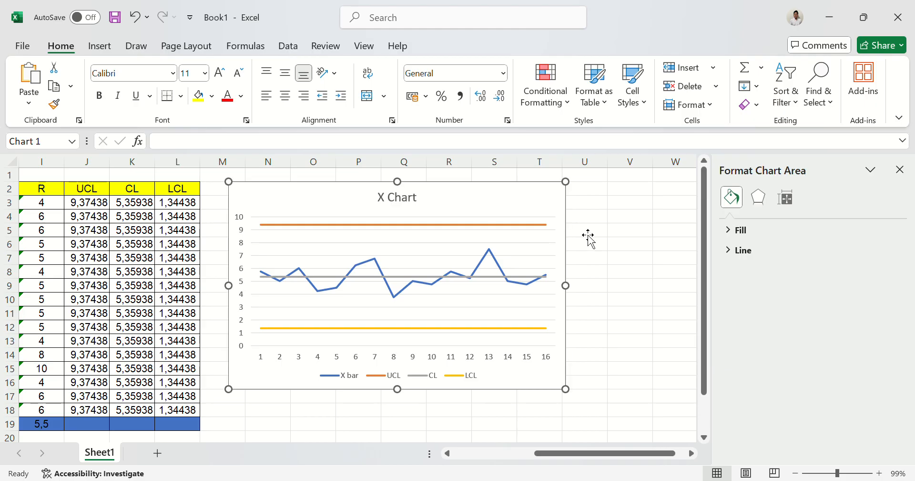
{"action": "scroll", "coordinate": [636, 309], "scroll_direction": "left", "scroll_amount": 1}
{"action": "scroll", "coordinate": [636, 309], "scroll_direction": "left", "scroll_amount": 2}
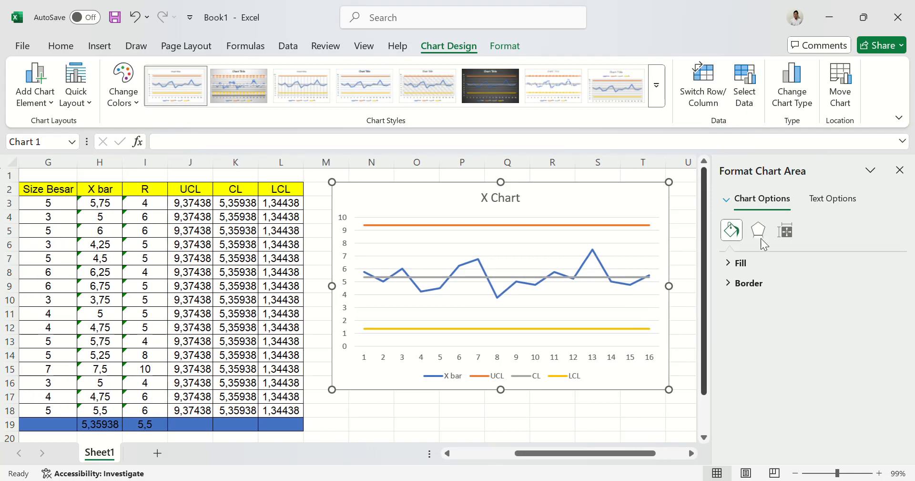
{"action": "left_click", "coordinate": [900, 171]}
{"action": "scroll", "coordinate": [649, 410], "scroll_direction": "left", "scroll_amount": 3}
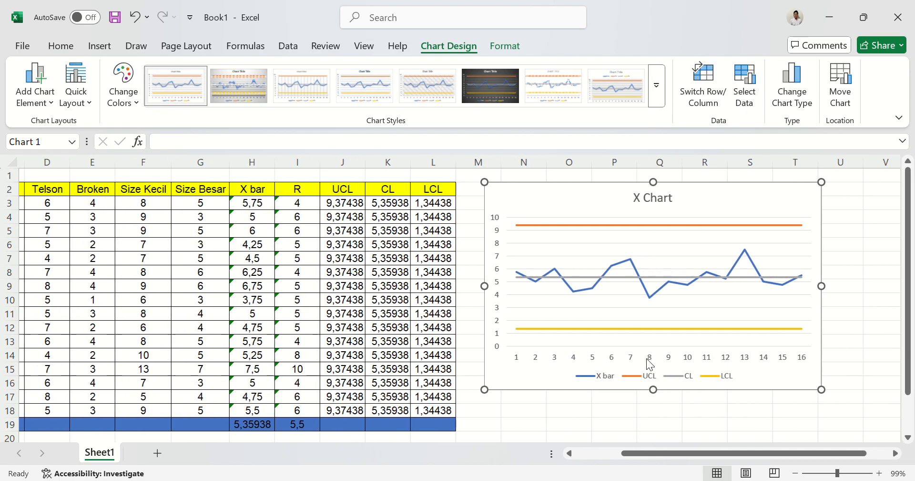
{"action": "left_click", "coordinate": [624, 424]}
{"action": "scroll", "coordinate": [625, 427], "scroll_direction": "down", "scroll_amount": 1}
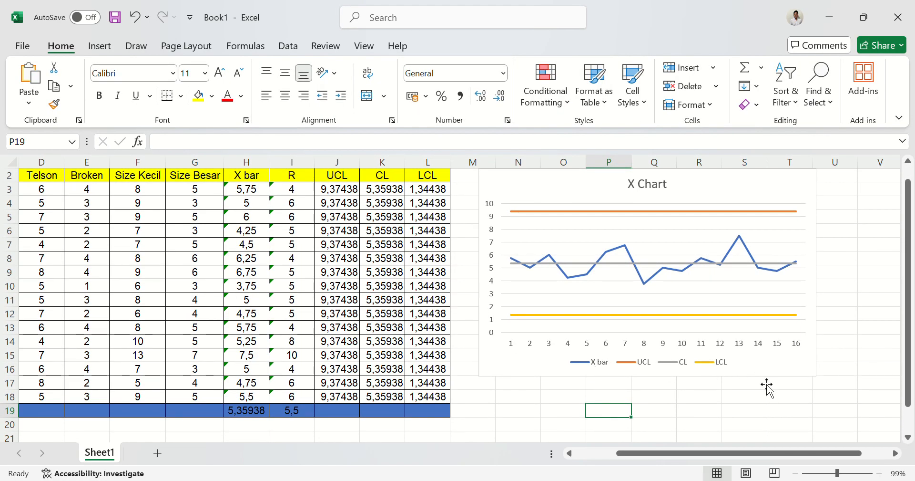
{"action": "scroll", "coordinate": [781, 398], "scroll_direction": "down", "scroll_amount": 3}
{"action": "scroll", "coordinate": [782, 398], "scroll_direction": "up", "scroll_amount": 4}
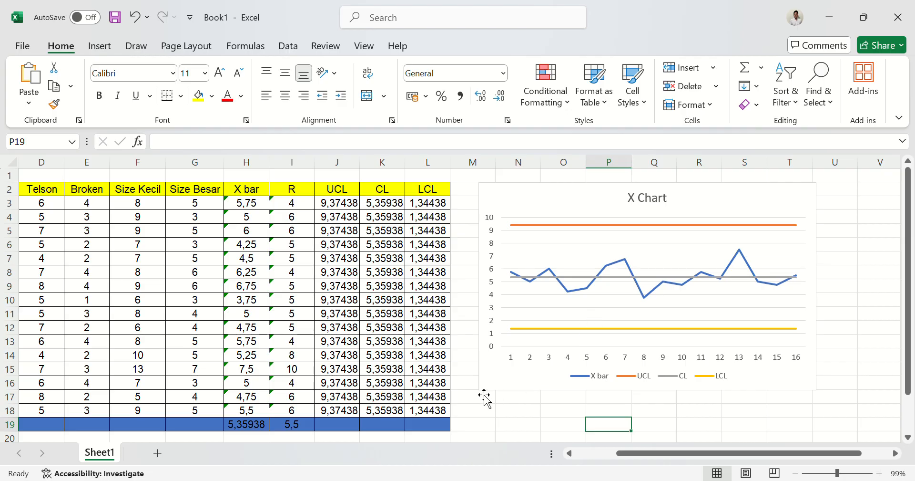
{"action": "scroll", "coordinate": [543, 398], "scroll_direction": "down", "scroll_amount": 4, "text": "ctrl"}
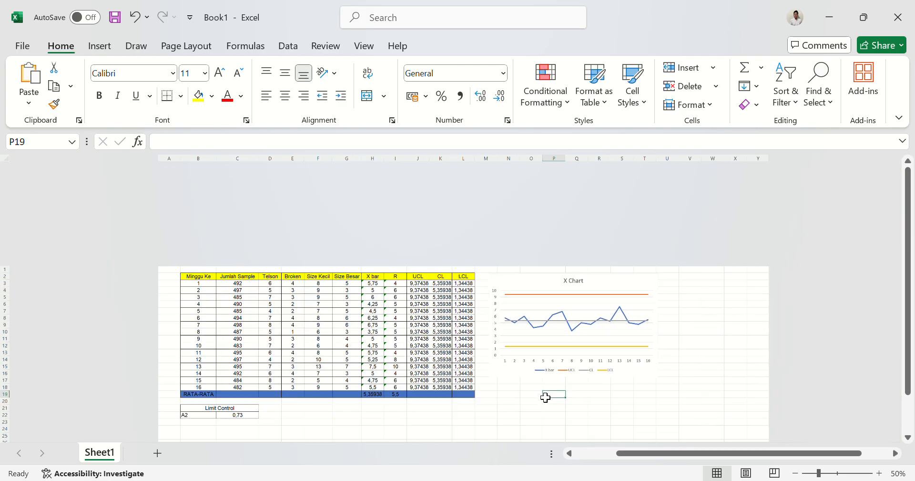